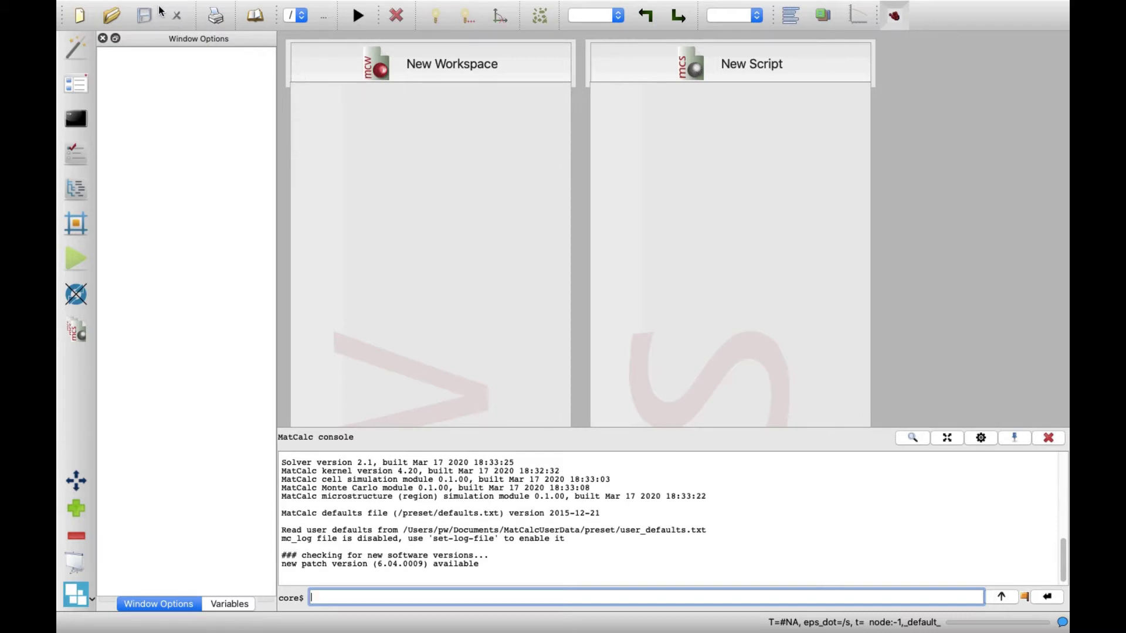
Create a new file of type MatCalc workspace from the File menu
{"action": "left_click", "coordinate": [139, 8]}
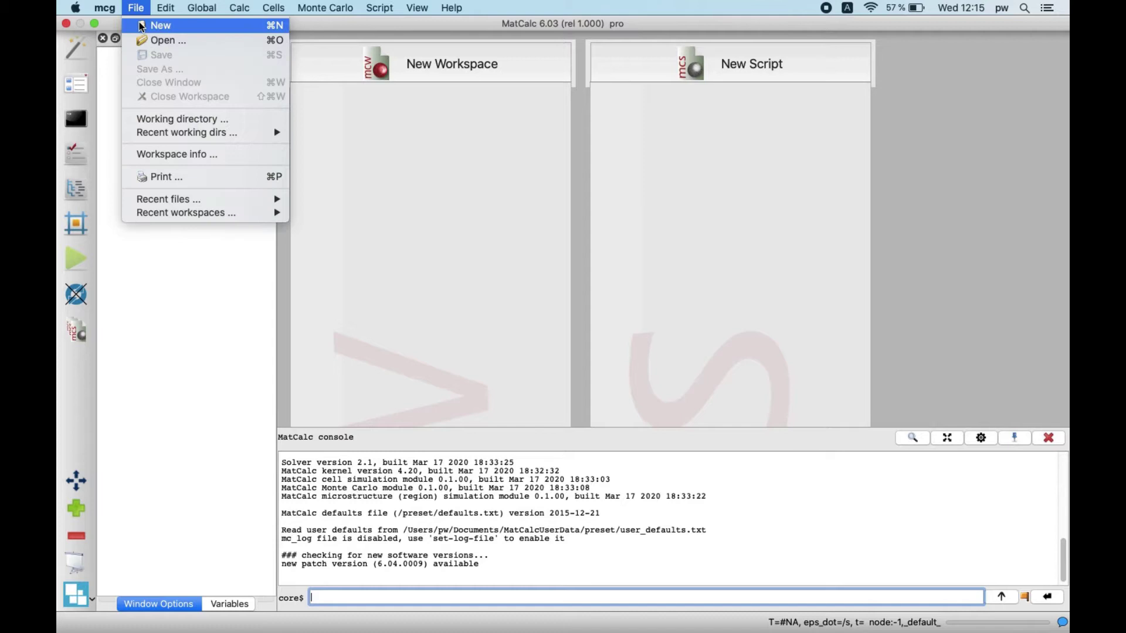
{"action": "left_click", "coordinate": [165, 28]}
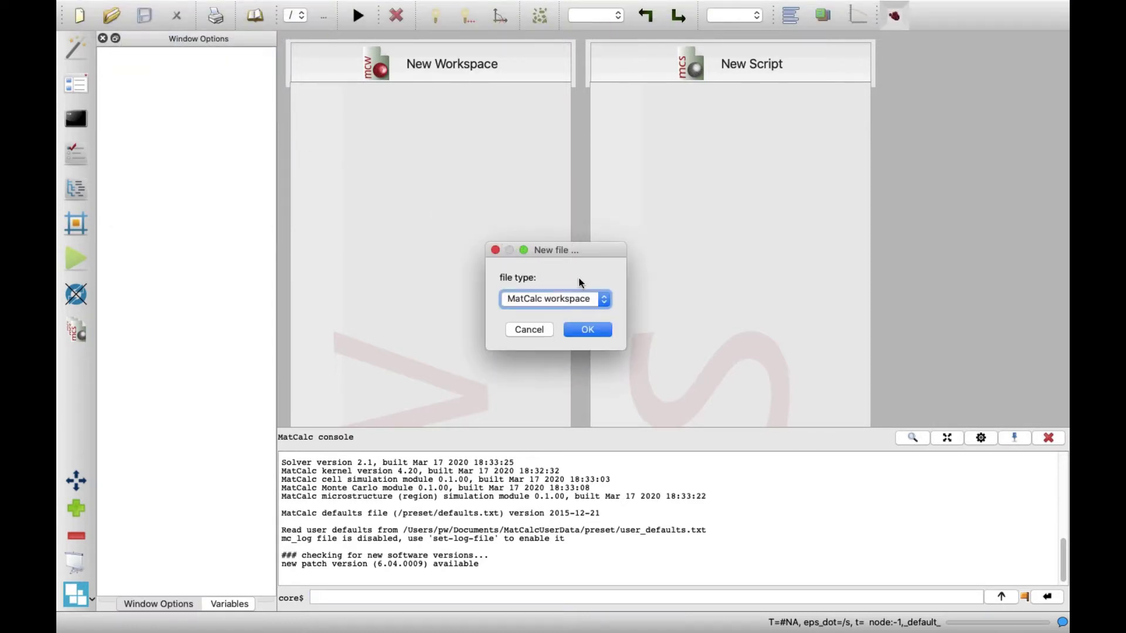
{"action": "left_click", "coordinate": [592, 302]}
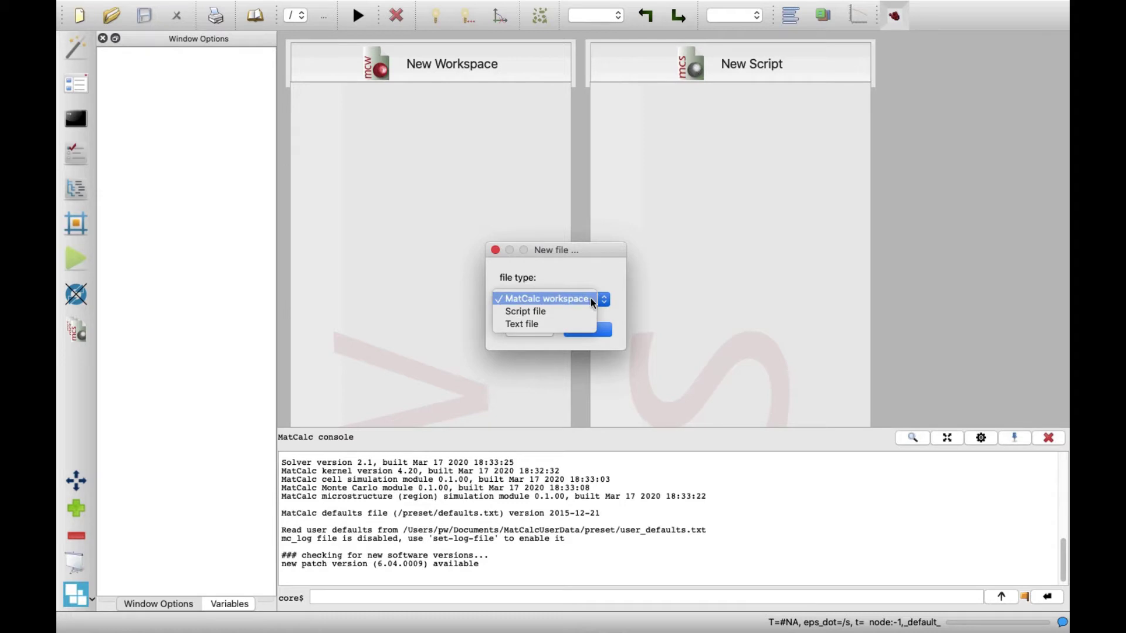
{"action": "left_click", "coordinate": [590, 301]}
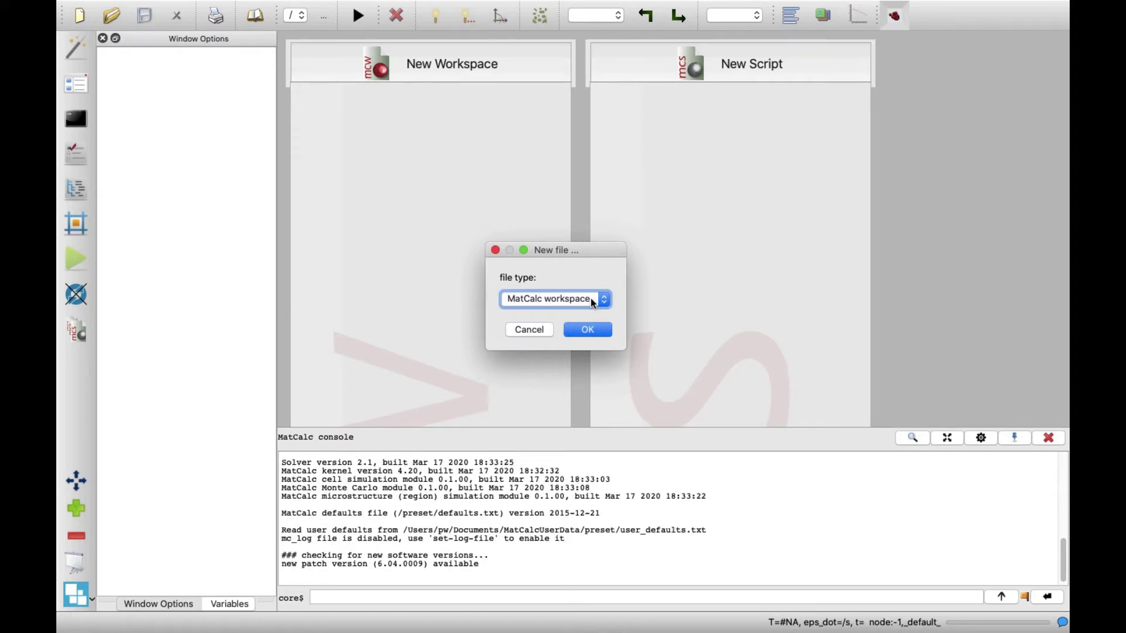
{"action": "left_click", "coordinate": [606, 332]}
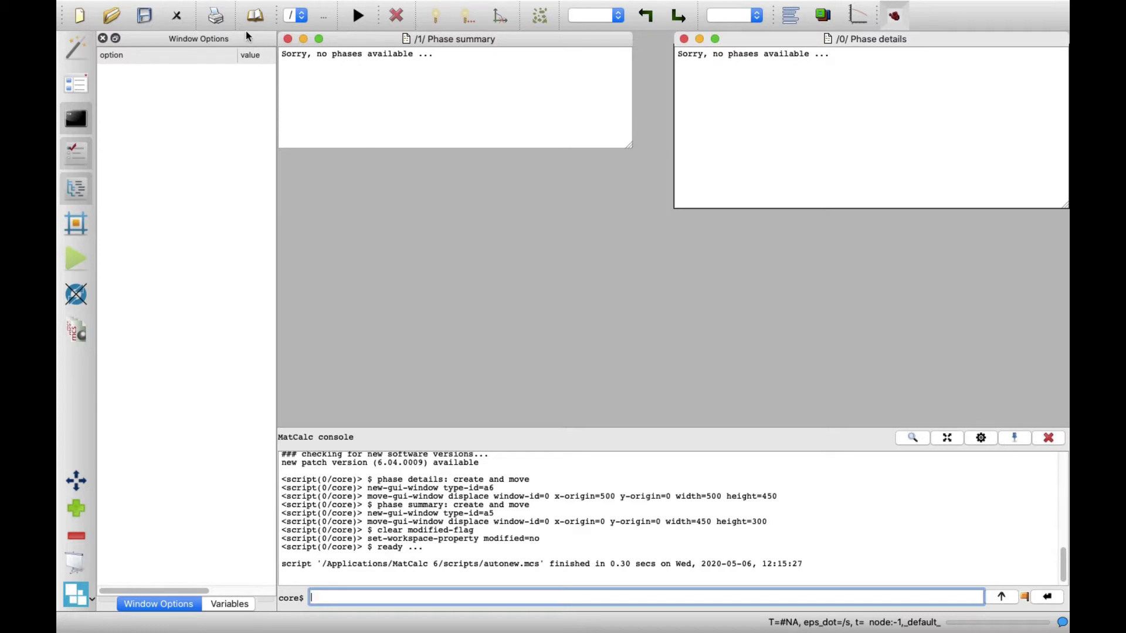
Open the mc_fe.tdb database file in the Global > Databases setup
{"action": "left_click", "coordinate": [202, 7]}
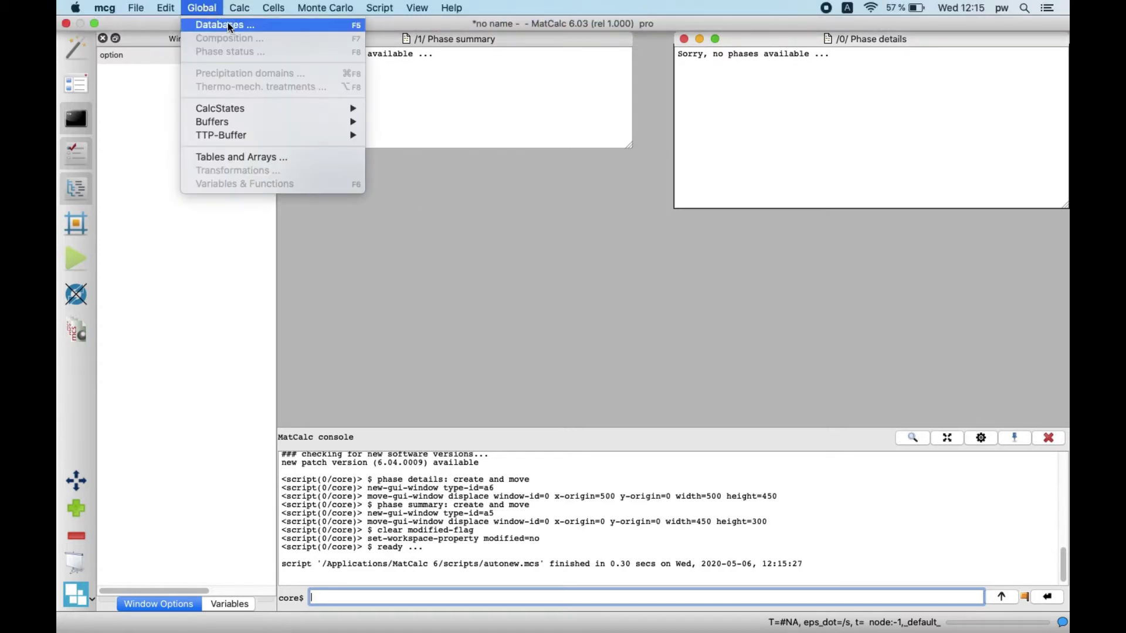
{"action": "left_click", "coordinate": [252, 26]}
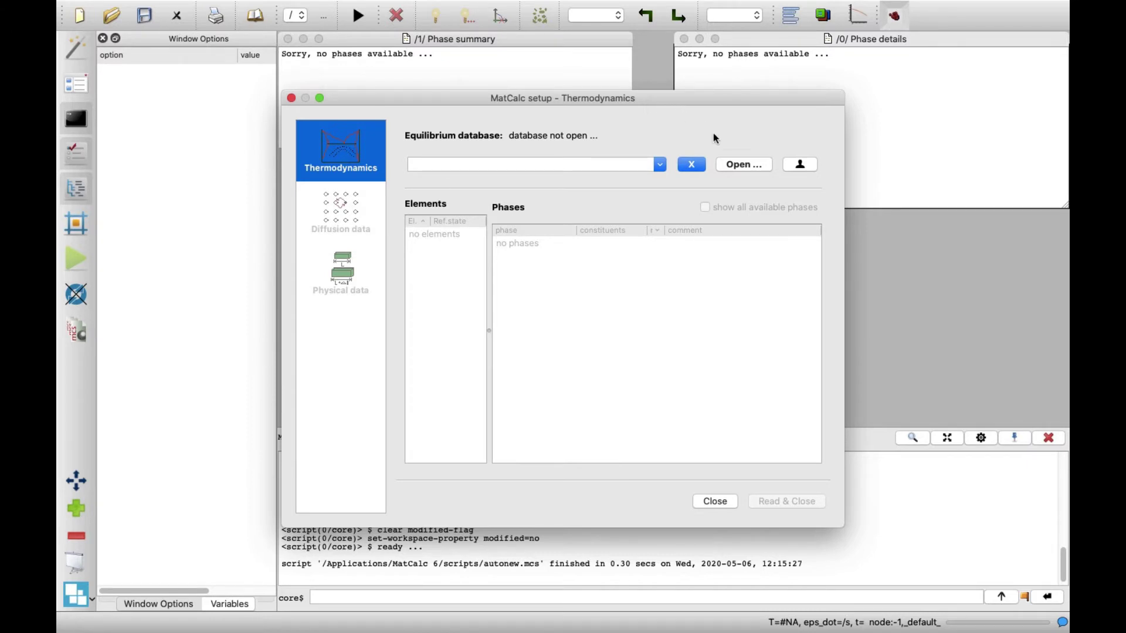
{"action": "left_click", "coordinate": [743, 165]}
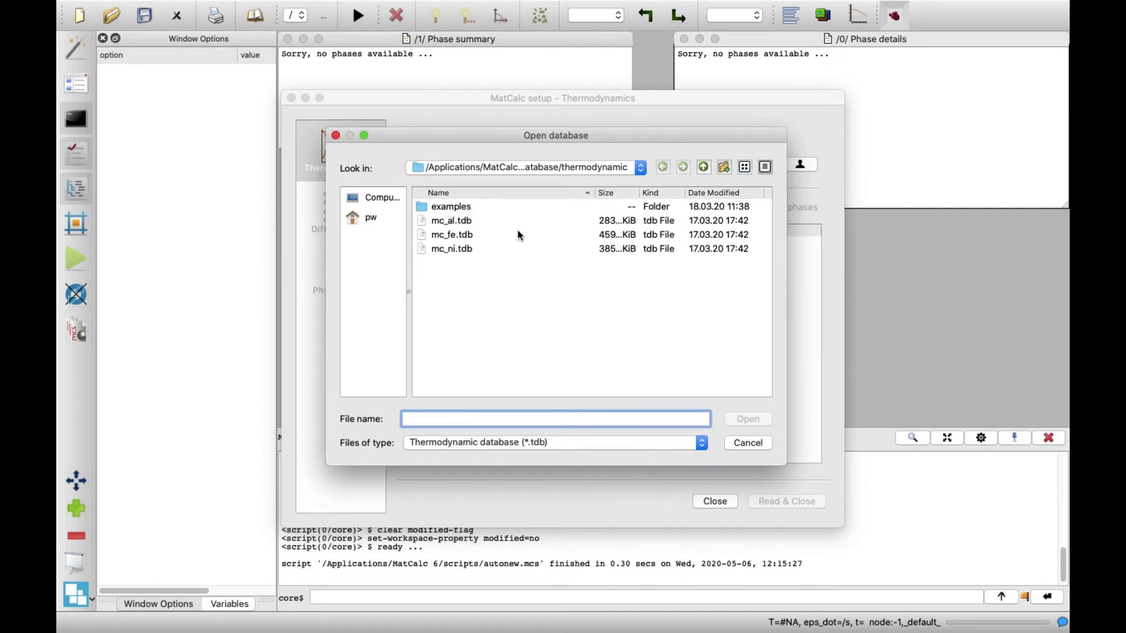
{"action": "left_click", "coordinate": [479, 239]}
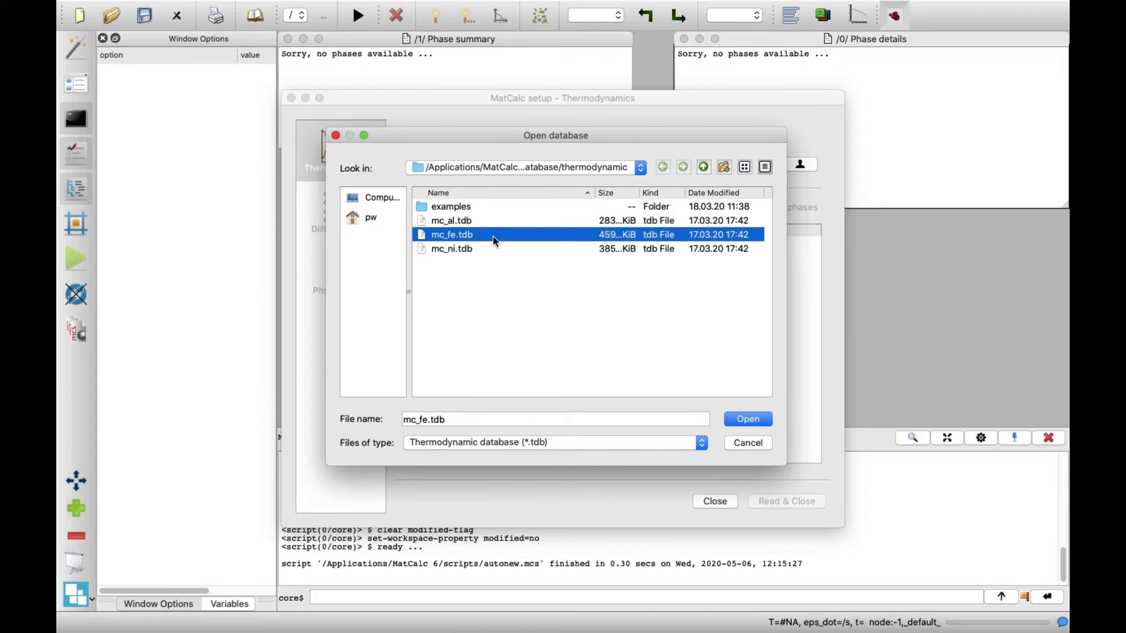
{"action": "left_click", "coordinate": [748, 423]}
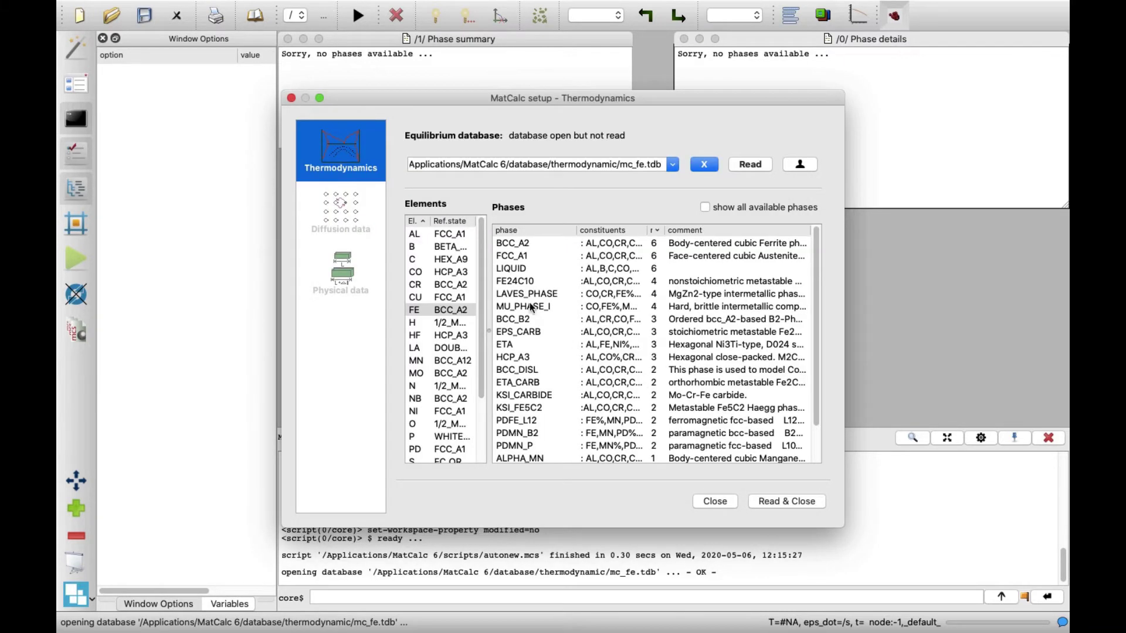
Select the elements AL, C, N and TI alongside FE
{"action": "left_click", "coordinate": [444, 233]}
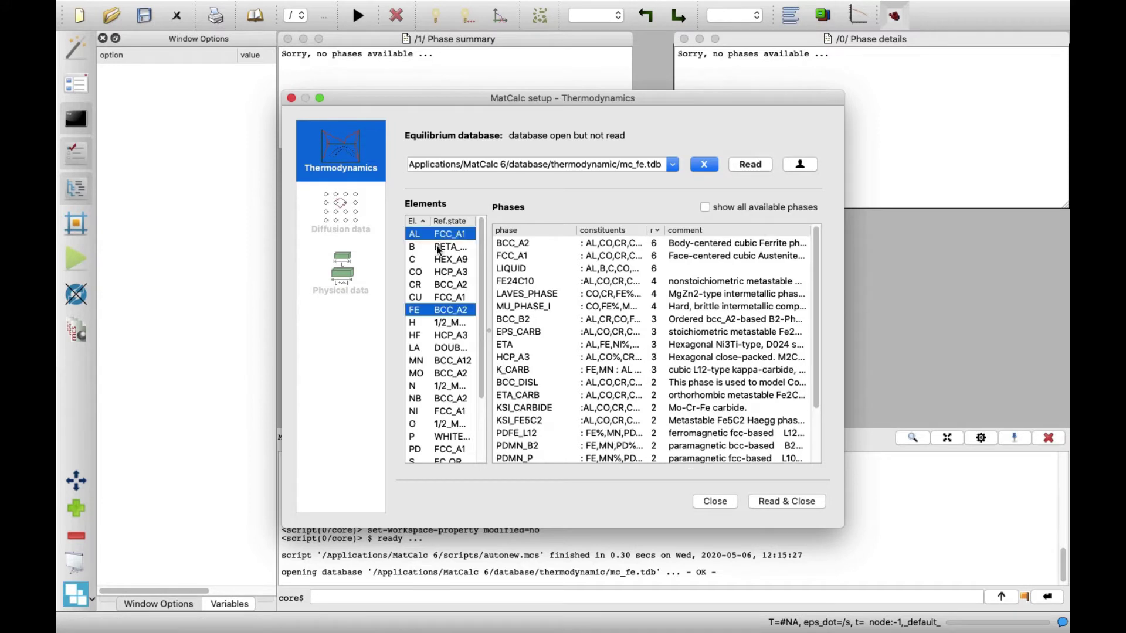
{"action": "left_click", "coordinate": [437, 258]}
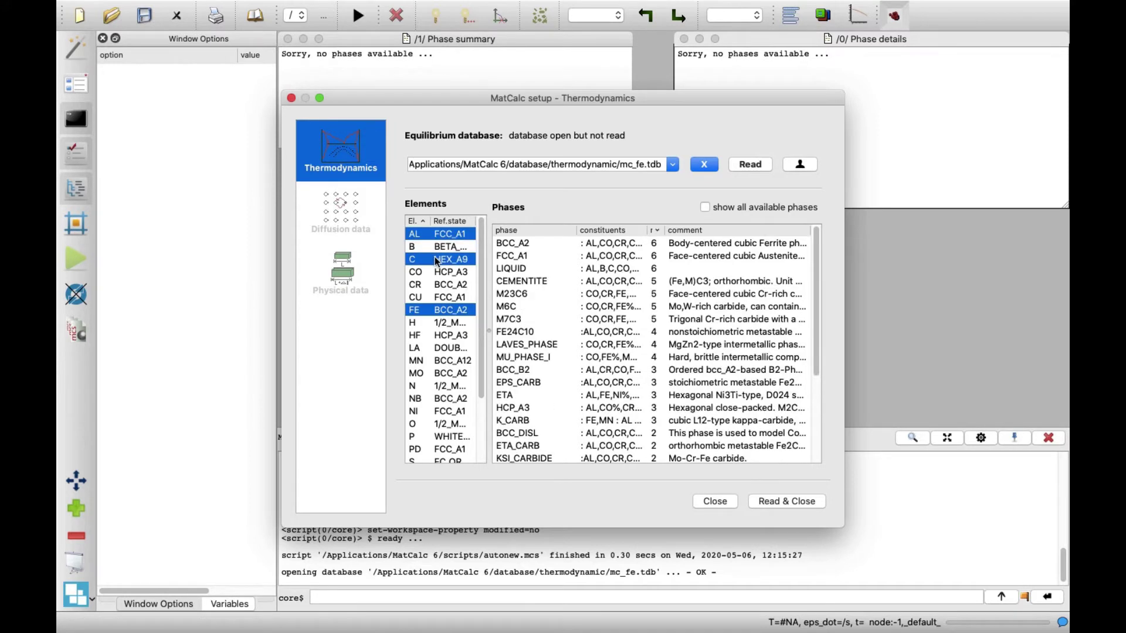
{"action": "left_click", "coordinate": [441, 386]}
{"action": "left_click_drag", "start_coordinate": [485, 367], "coordinate": [480, 398]}
{"action": "left_click", "coordinate": [465, 408]}
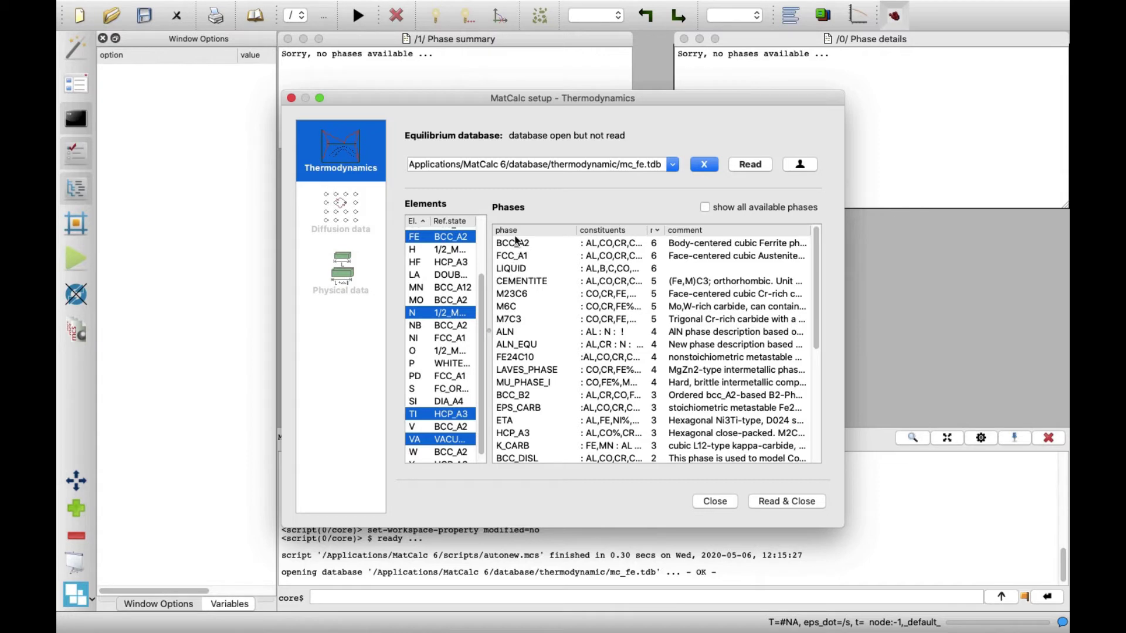
Select phases BCC_A2, FCC_A1, LIQUID, CEMENTITE and ALN, then read them into the workspace
{"action": "left_click", "coordinate": [533, 244]}
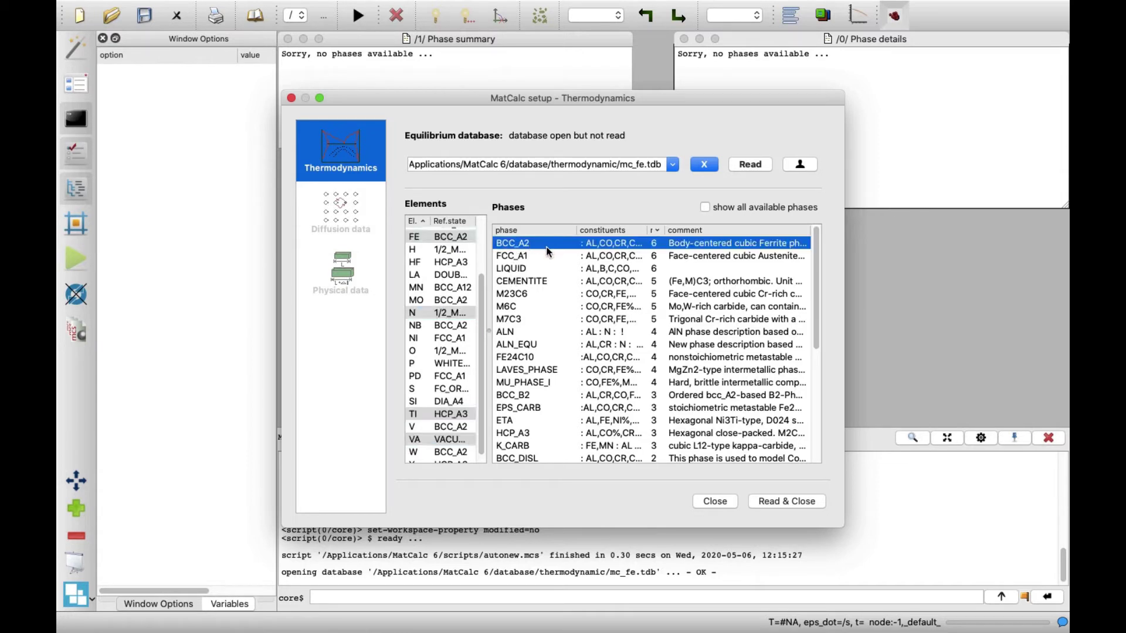
{"action": "left_click", "coordinate": [543, 256], "text": "shift"}
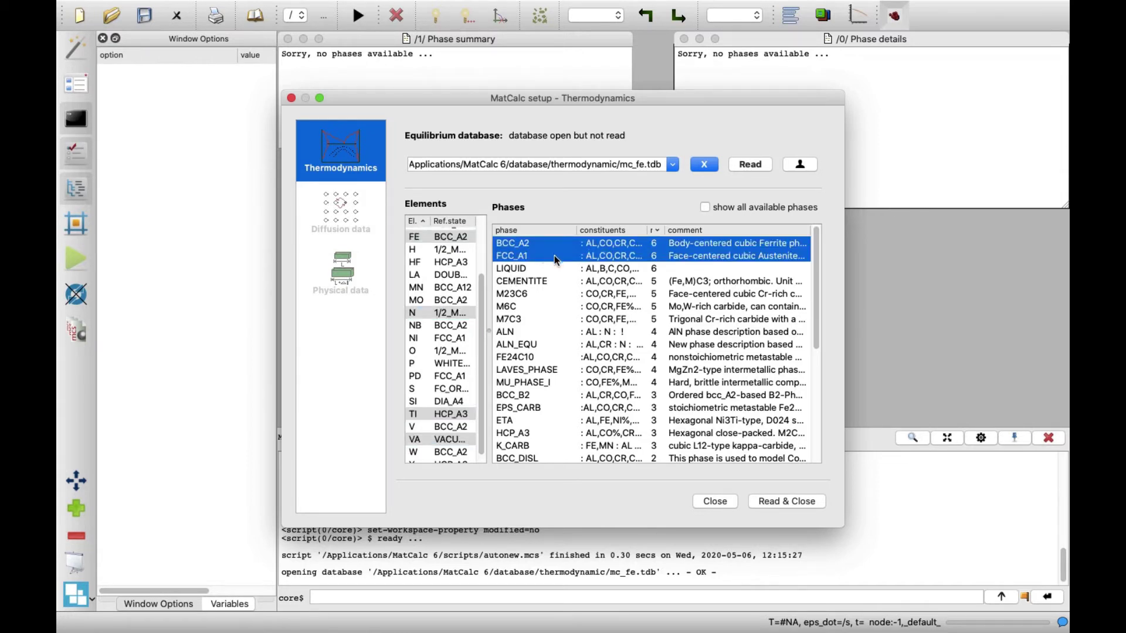
{"action": "left_click", "coordinate": [550, 263], "text": "shift"}
{"action": "left_click", "coordinate": [555, 278], "text": "shift"}
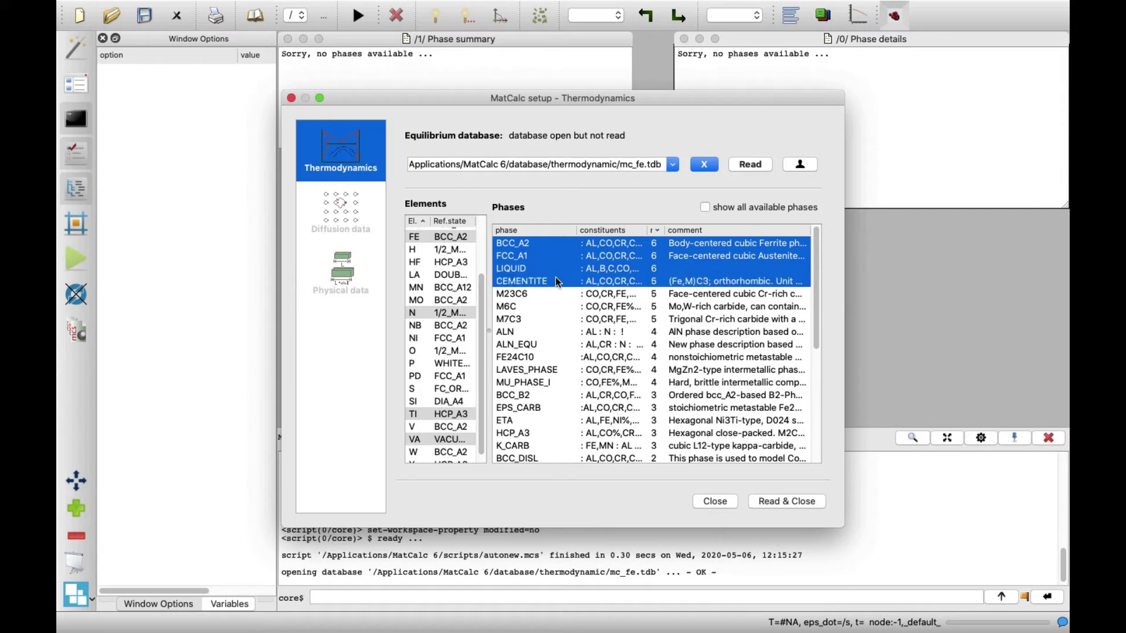
{"action": "left_click", "coordinate": [533, 332], "text": "super"}
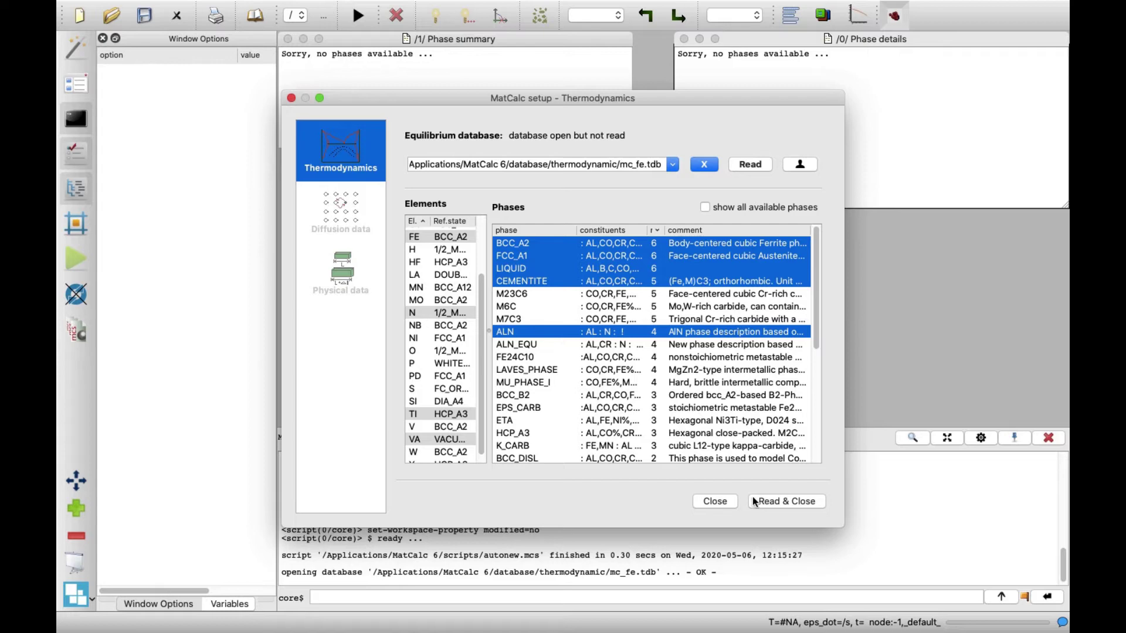
{"action": "left_click", "coordinate": [787, 502]}
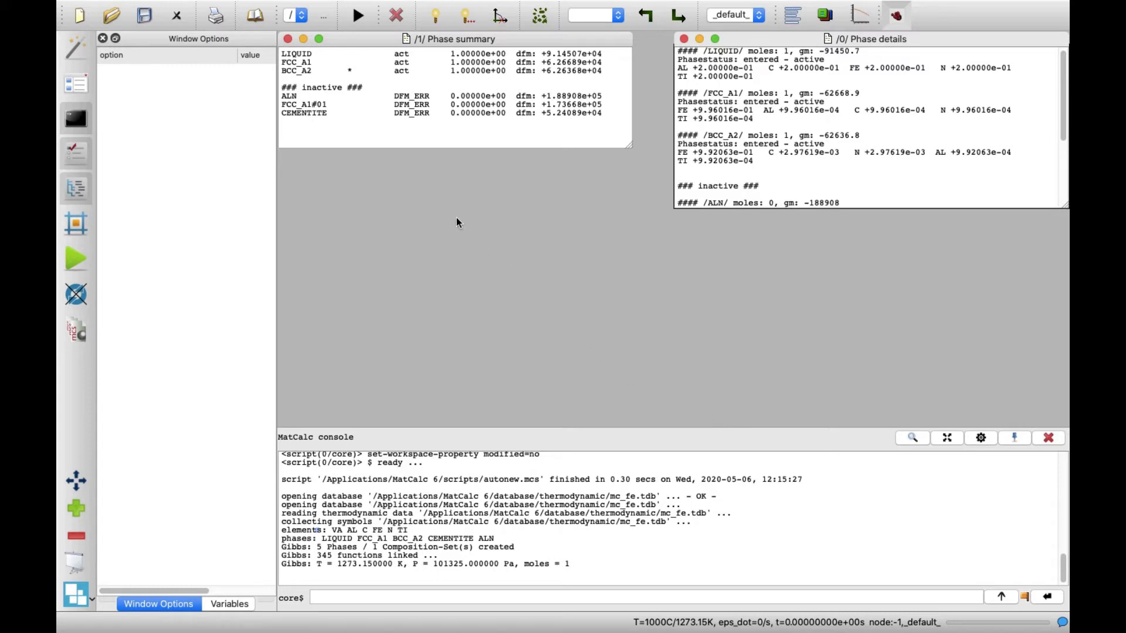
Enter weight-percent amounts Al 0.03, C 0.2, N 0.006 and Ti 0.01 as the nominal composition
{"action": "left_click", "coordinate": [203, 7]}
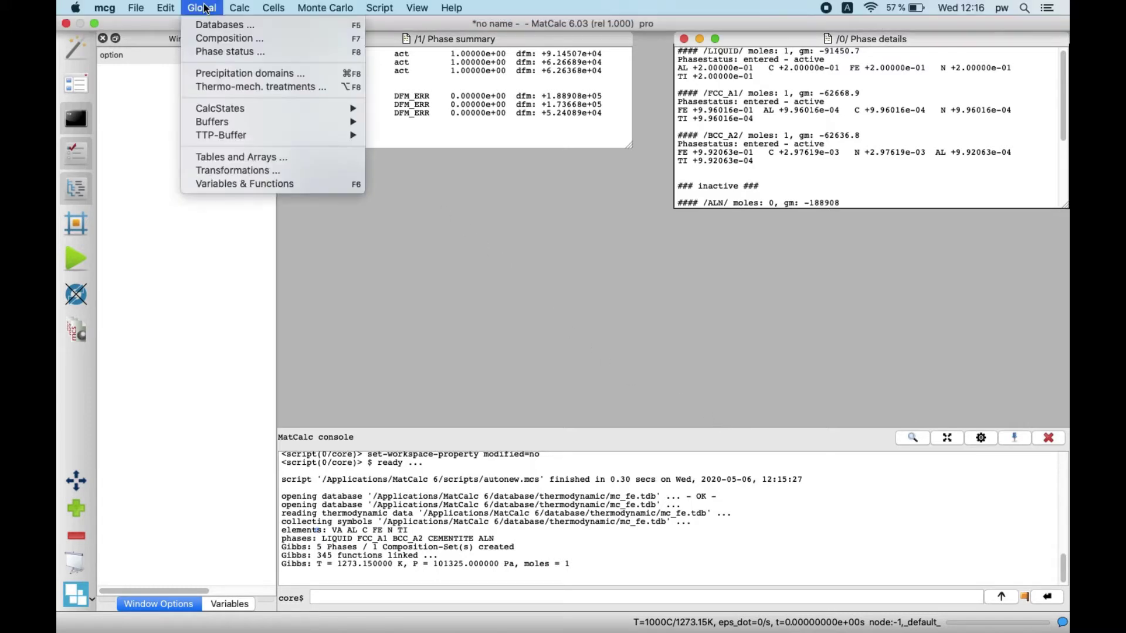
{"action": "left_click", "coordinate": [260, 38]}
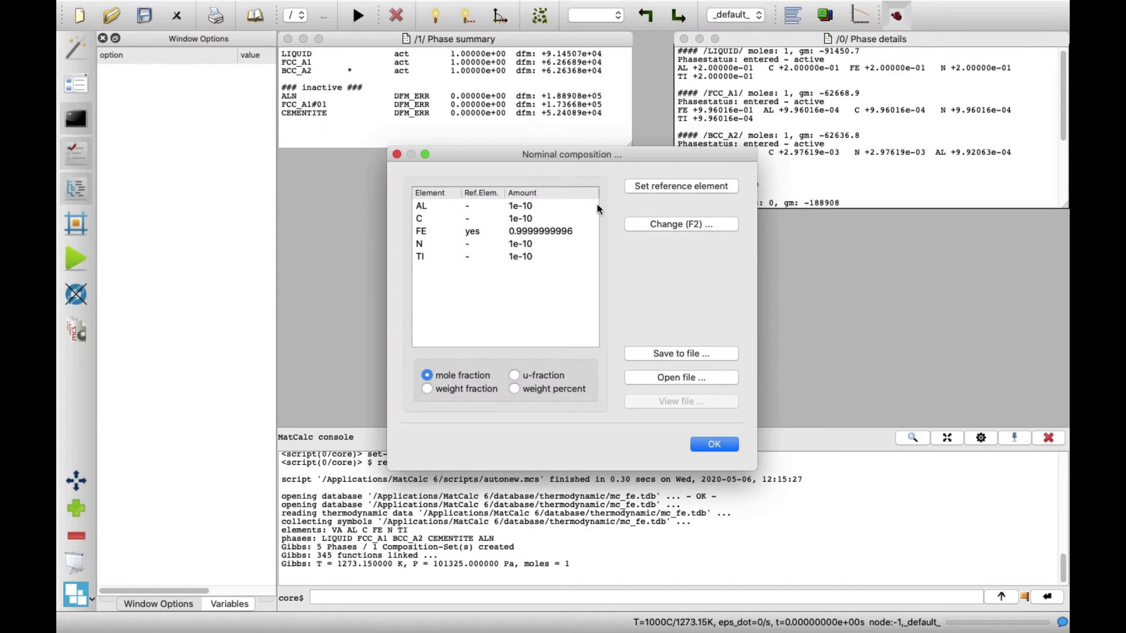
{"action": "left_click", "coordinate": [515, 389]}
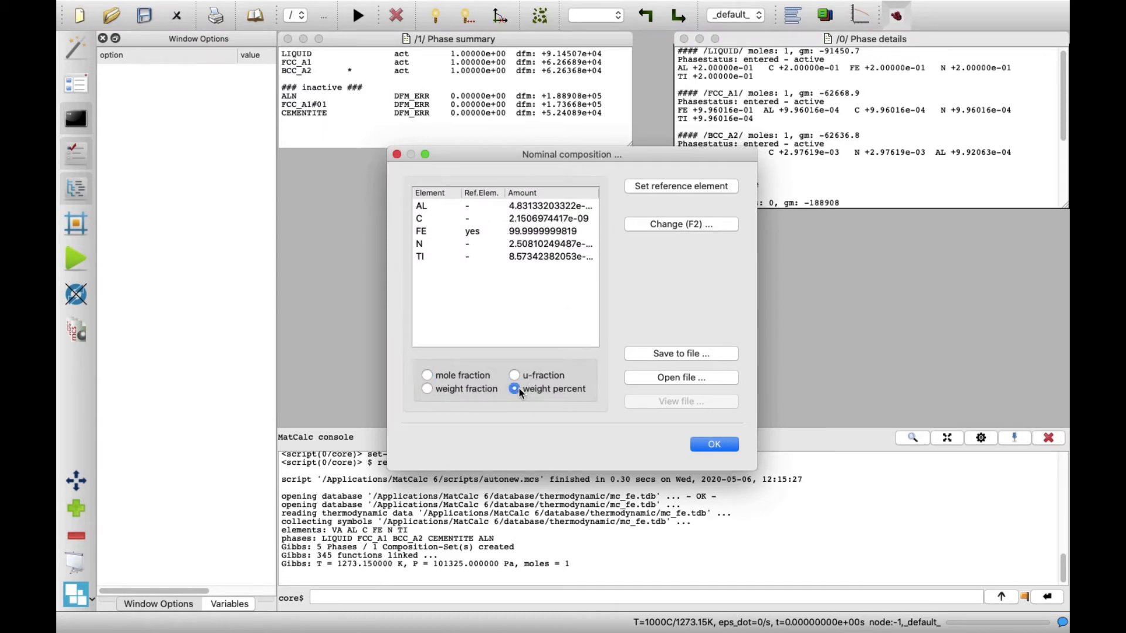
{"action": "double_click", "coordinate": [540, 205]}
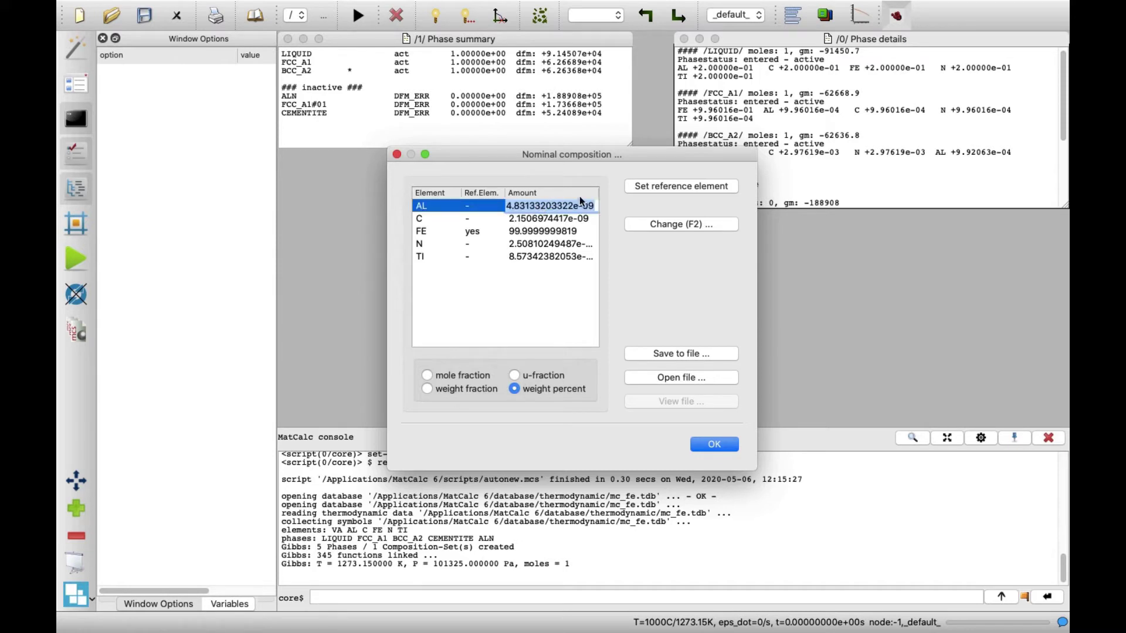
{"action": "type", "text": "0,03"}
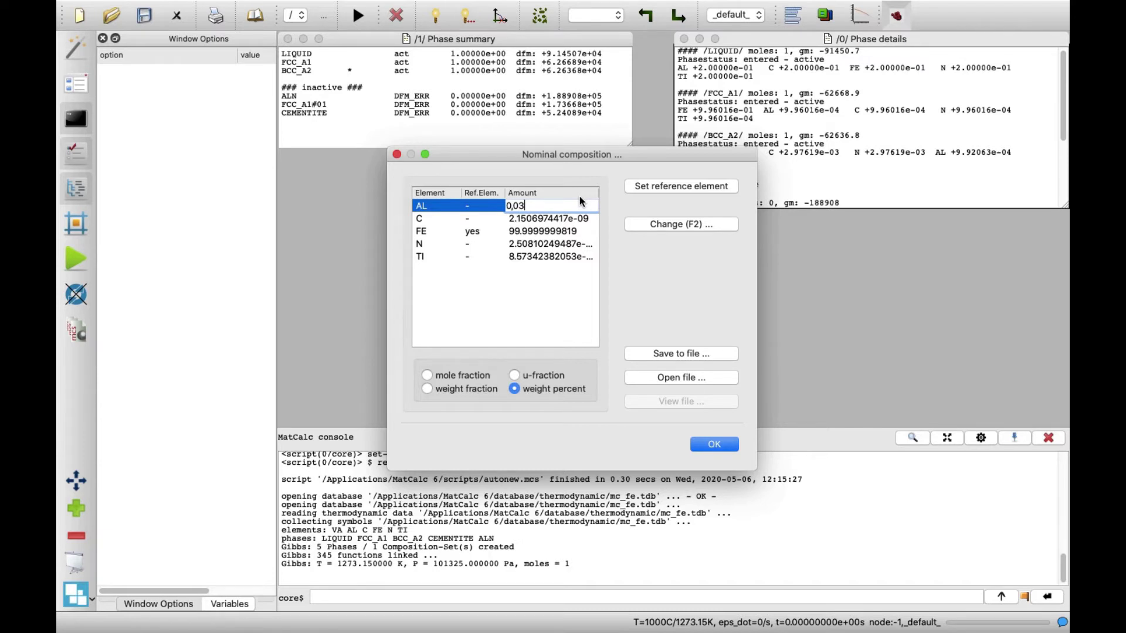
{"action": "key", "text": "Return"}
{"action": "type", "text": "0,2"}
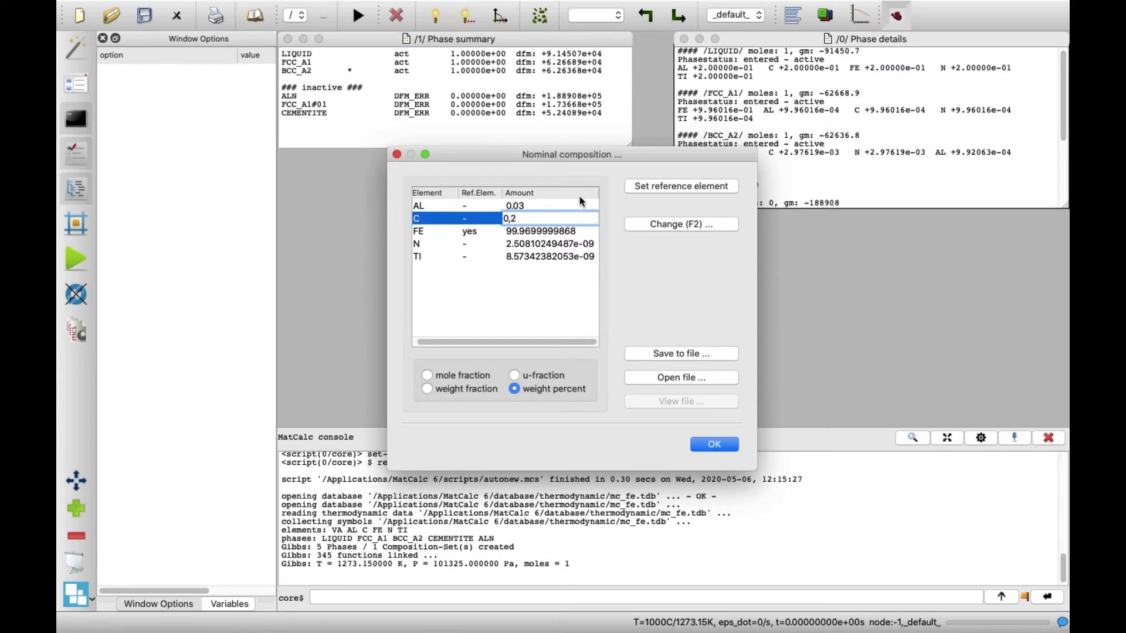
{"action": "key", "text": "Return"}
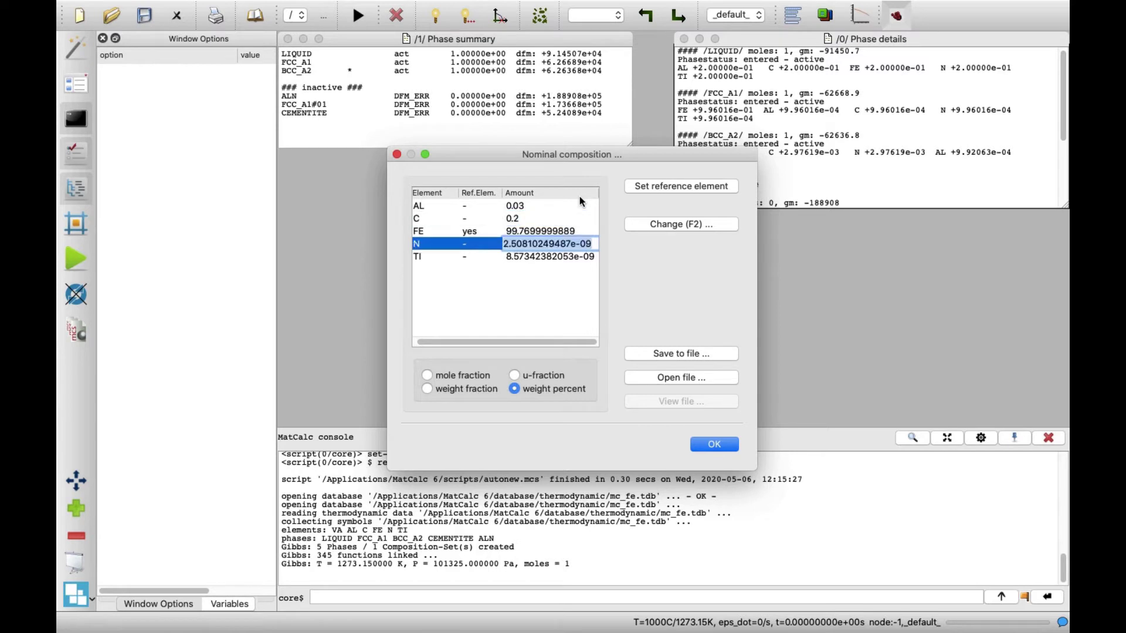
{"action": "type", "text": "0,006"}
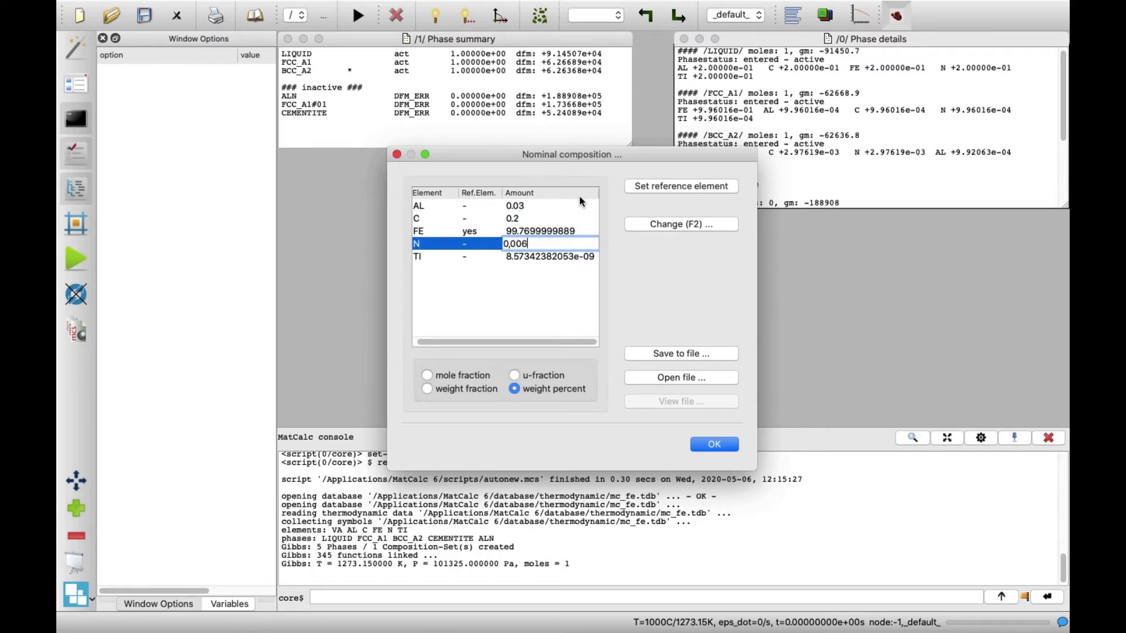
{"action": "key", "text": "Return"}
{"action": "type", "text": "0,"}
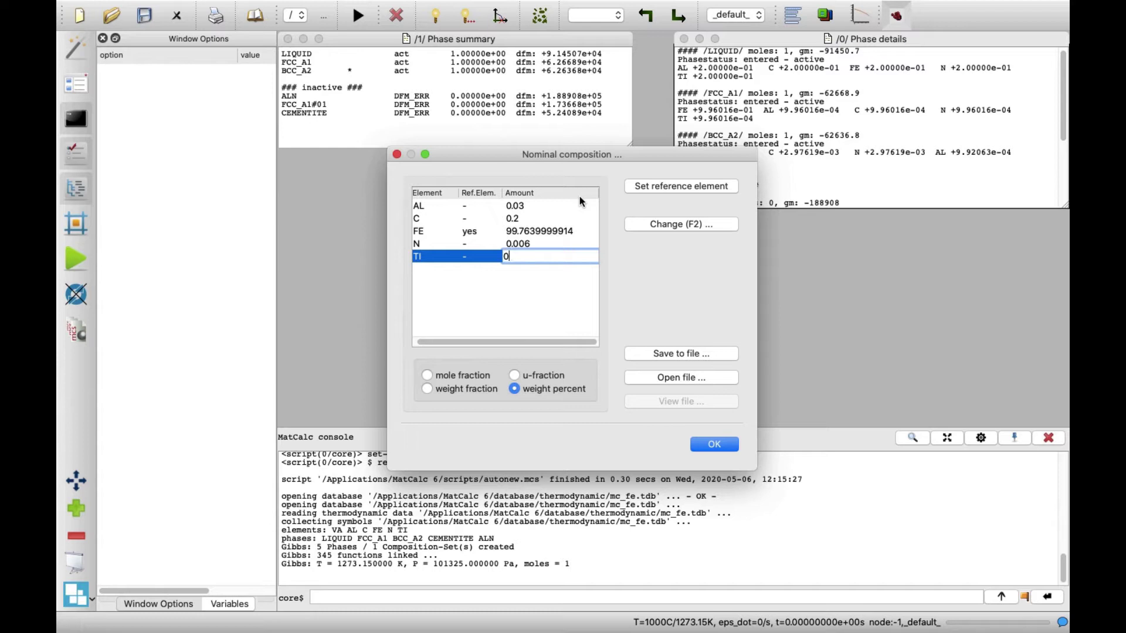
{"action": "type", "text": "01"}
Apply the composition and recompute start values with Calc > Set start values
{"action": "left_click", "coordinate": [702, 445]}
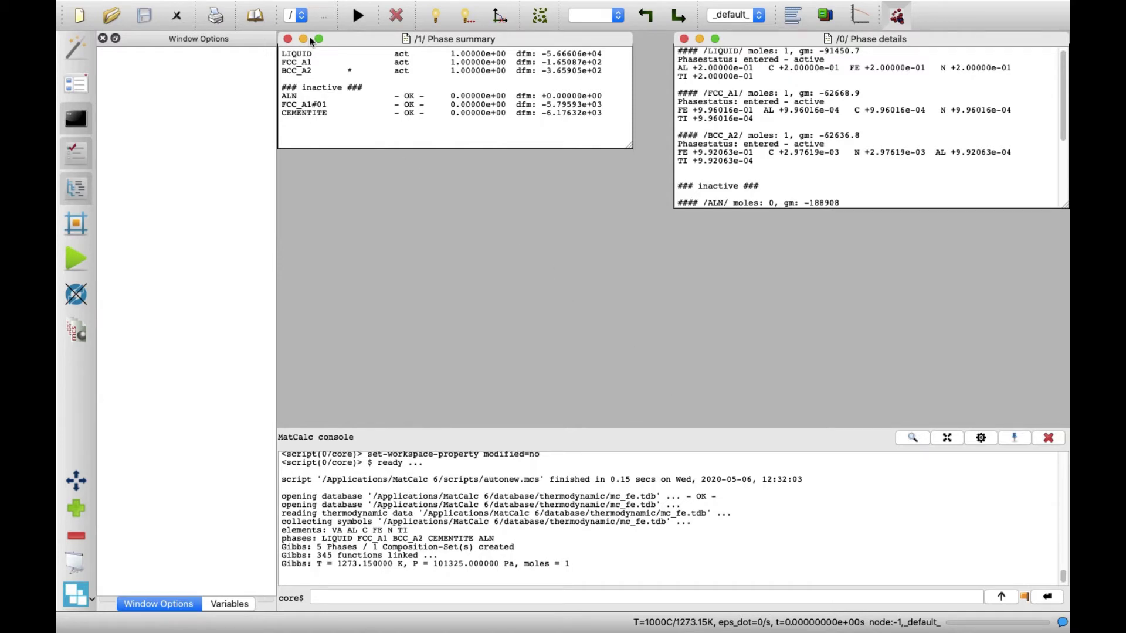
{"action": "mouse_move", "coordinate": [290, 6]}
{"action": "left_click", "coordinate": [240, 8]}
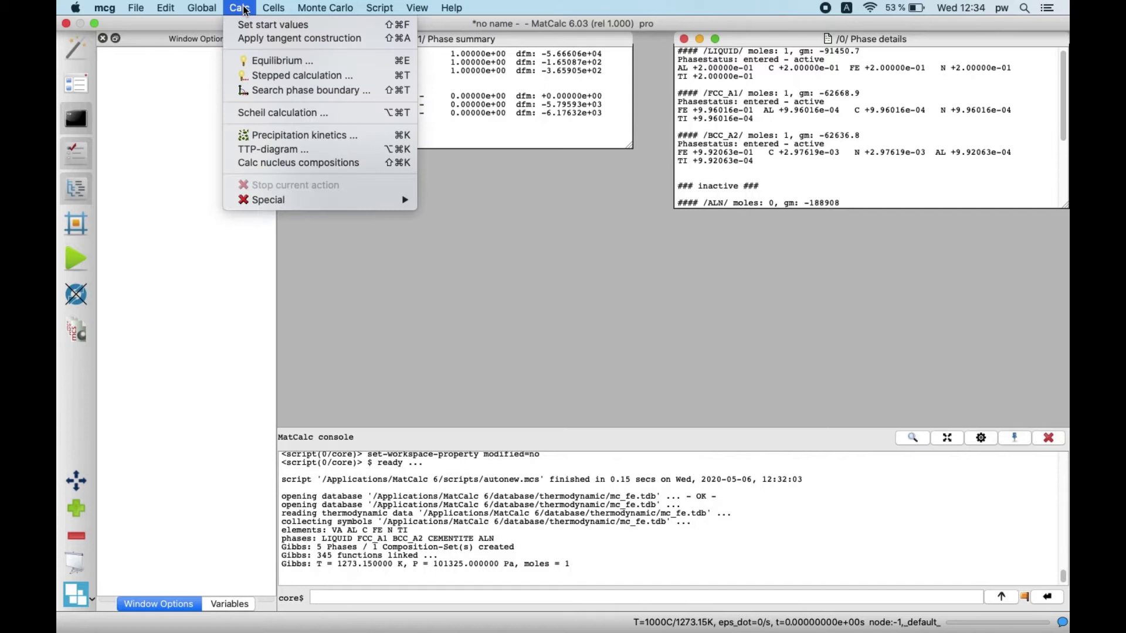
{"action": "left_click", "coordinate": [320, 28]}
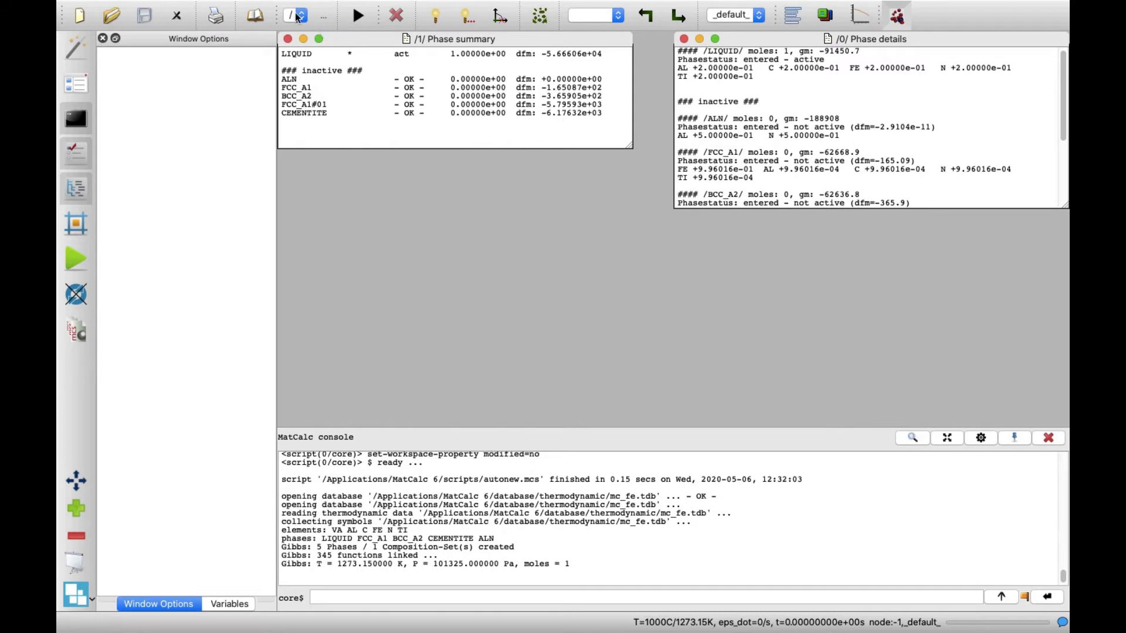
Run a single equilibrium calculation at 1000 °C and 101325 Pa
{"action": "left_click", "coordinate": [251, 8]}
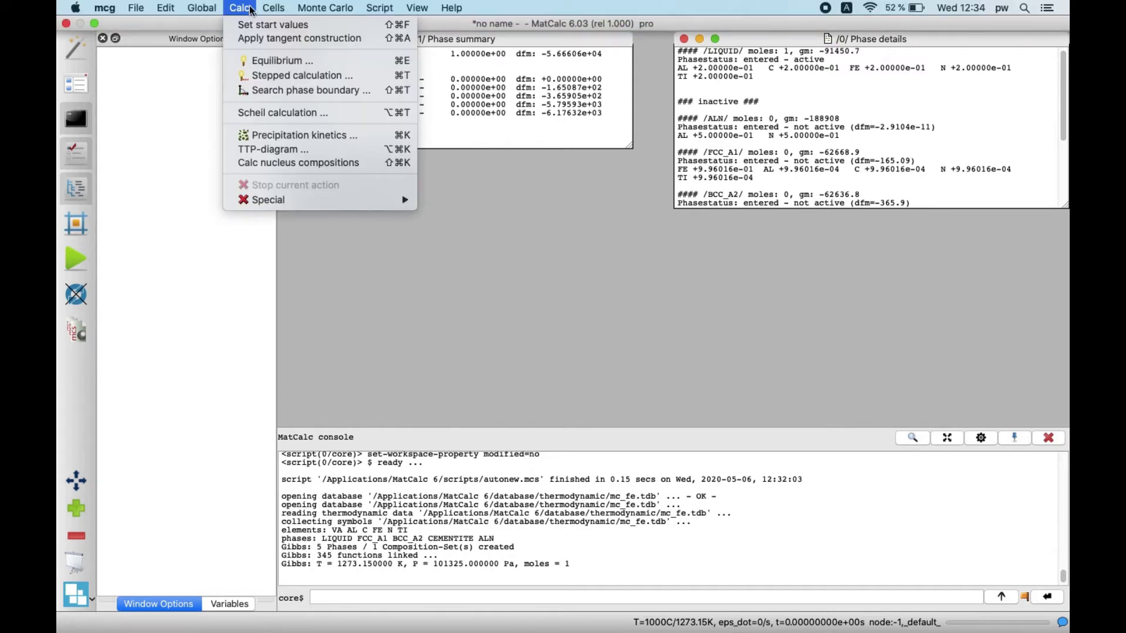
{"action": "left_click", "coordinate": [277, 61]}
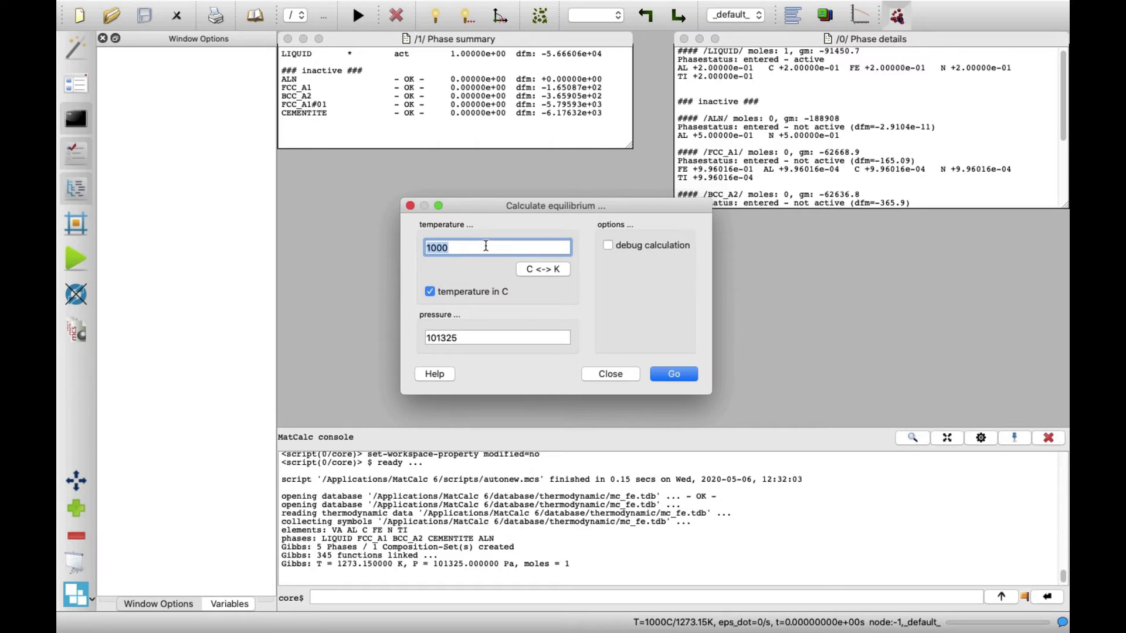
{"action": "left_click", "coordinate": [490, 339]}
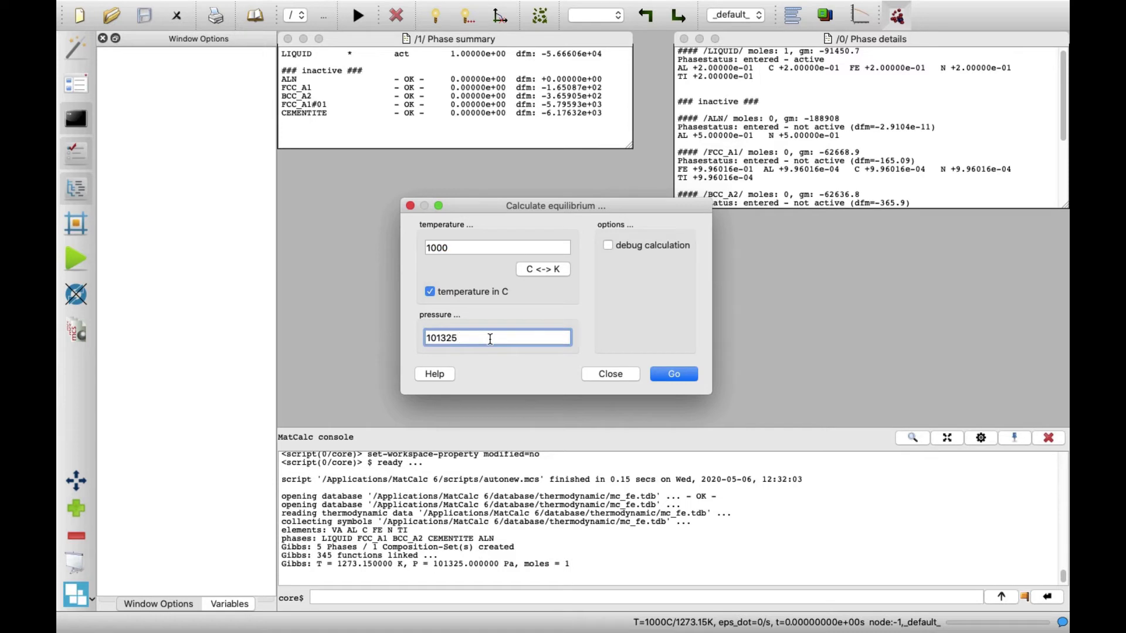
{"action": "left_click", "coordinate": [686, 376]}
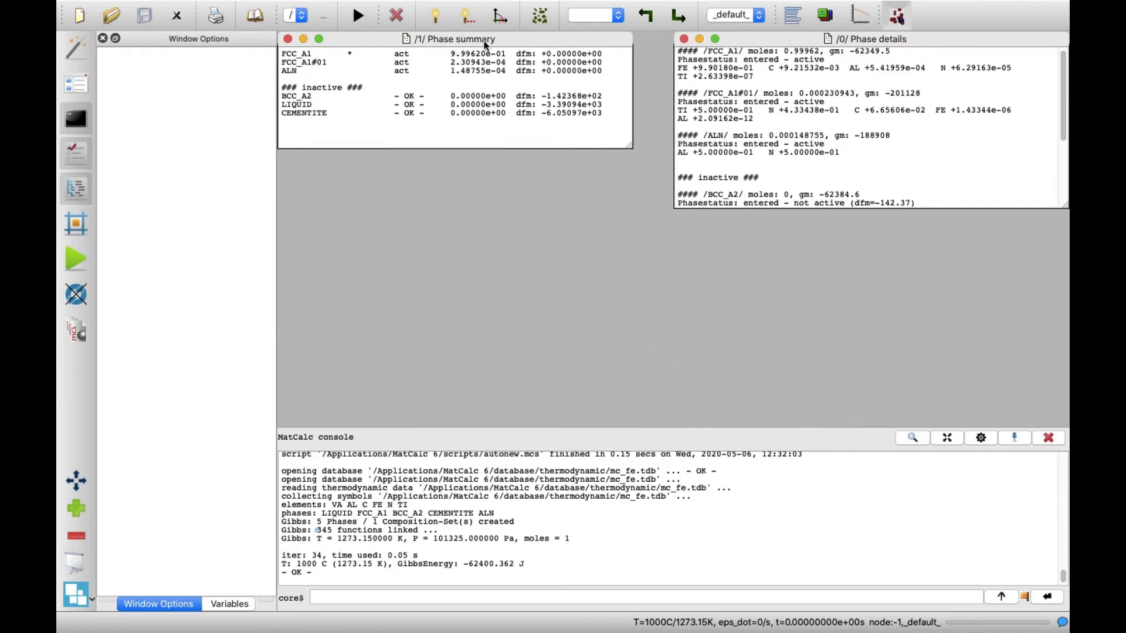
{"action": "left_click_drag", "start_coordinate": [282, 51], "coordinate": [283, 119]}
{"action": "left_click", "coordinate": [284, 92]}
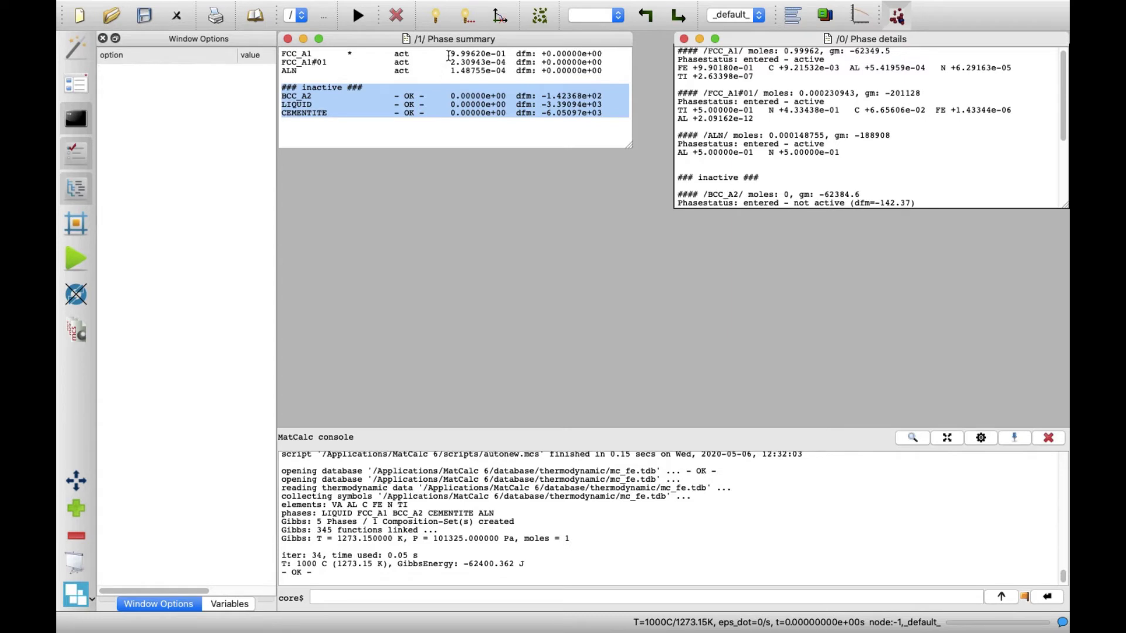
{"action": "left_click_drag", "start_coordinate": [449, 55], "coordinate": [603, 54]}
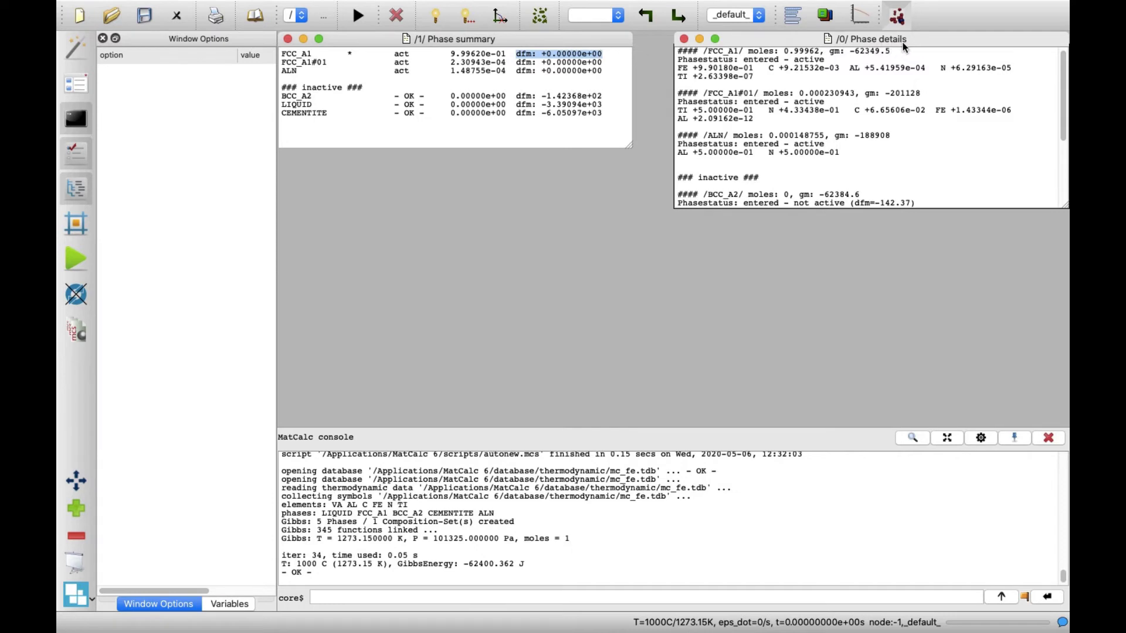
{"action": "left_click_drag", "start_coordinate": [830, 53], "coordinate": [892, 53]}
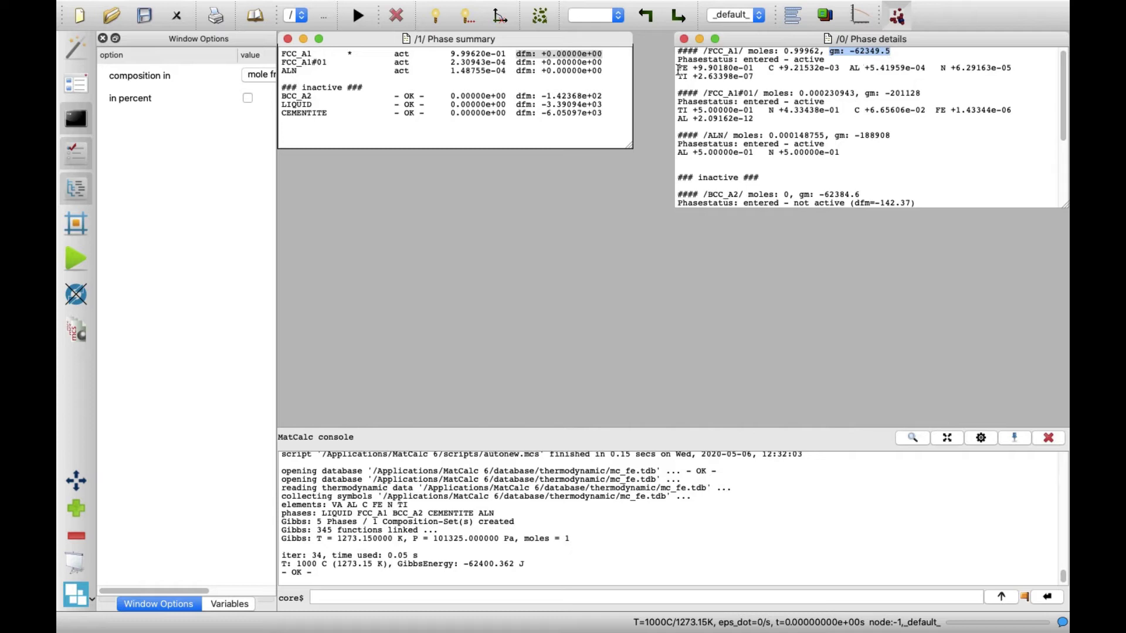
{"action": "left_click_drag", "start_coordinate": [678, 70], "coordinate": [679, 82]}
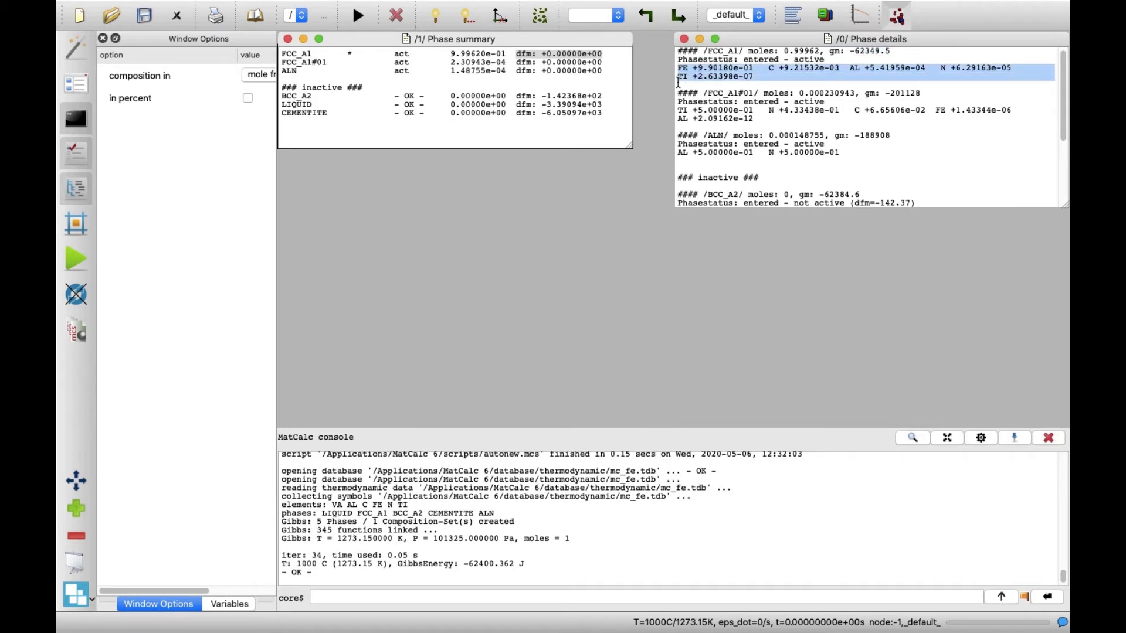
{"action": "left_click_drag", "start_coordinate": [704, 94], "coordinate": [758, 92]}
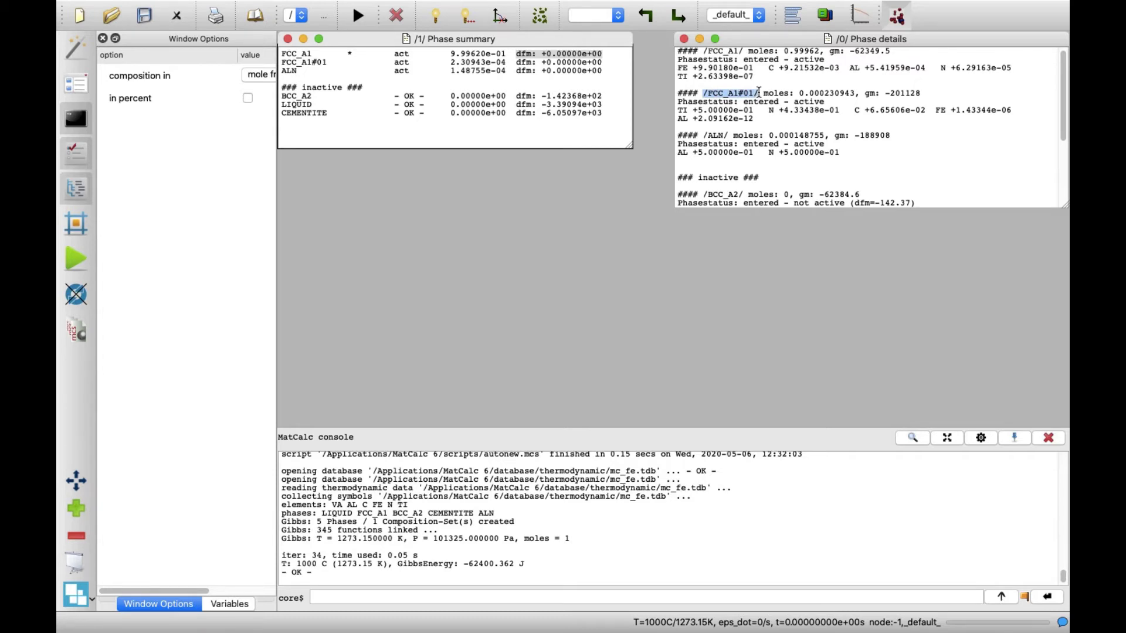
{"action": "left_click_drag", "start_coordinate": [679, 110], "coordinate": [928, 112]}
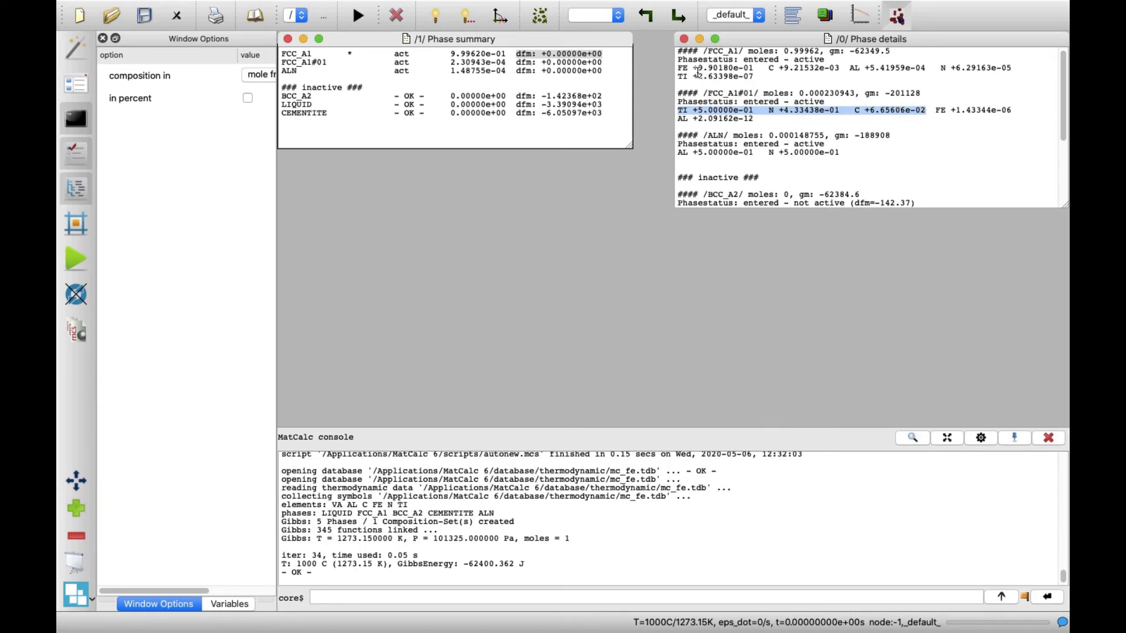
{"action": "left_click_drag", "start_coordinate": [679, 69], "coordinate": [743, 53]}
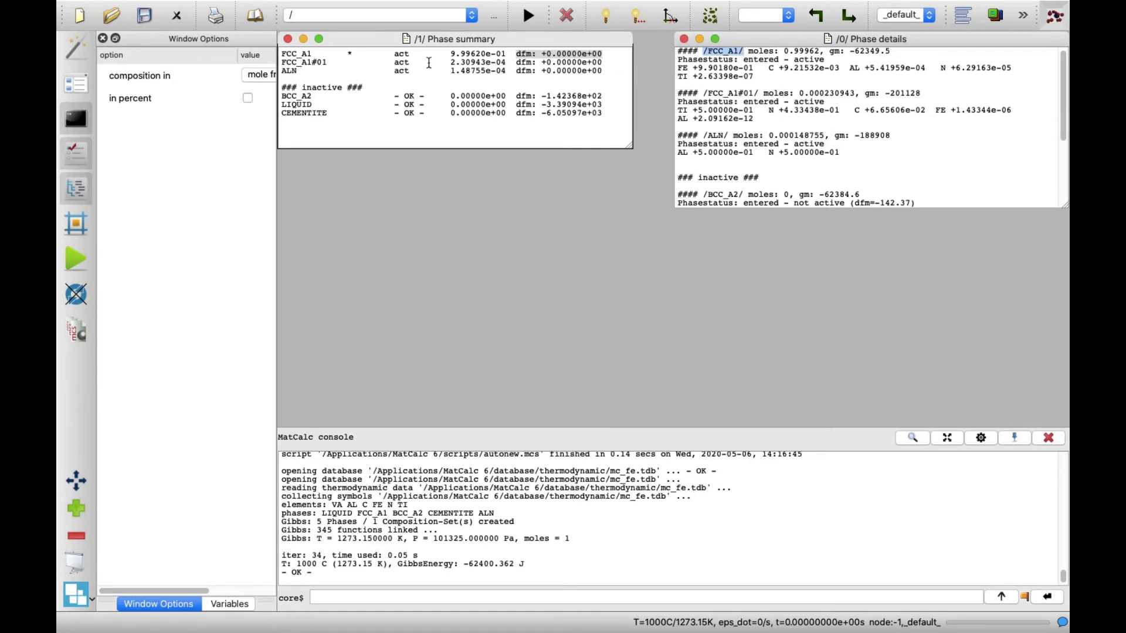
Configure a temperature stepped calculation from 1600 to 400 °C in steps of 25
{"action": "left_click", "coordinate": [238, 8]}
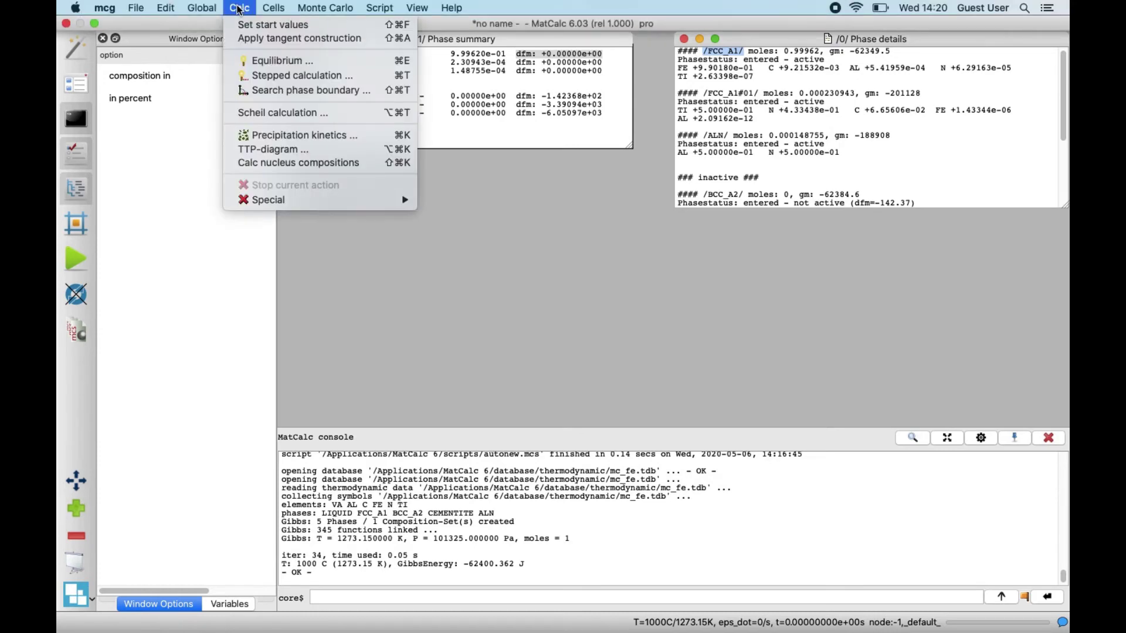
{"action": "left_click", "coordinate": [361, 79]}
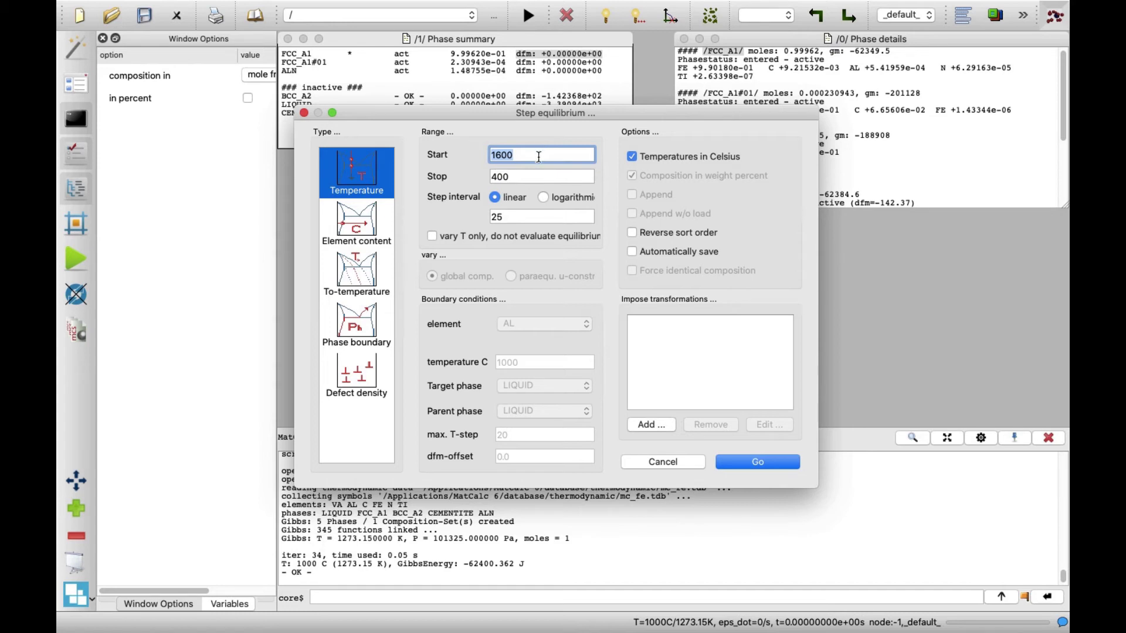
{"action": "left_click", "coordinate": [537, 175]}
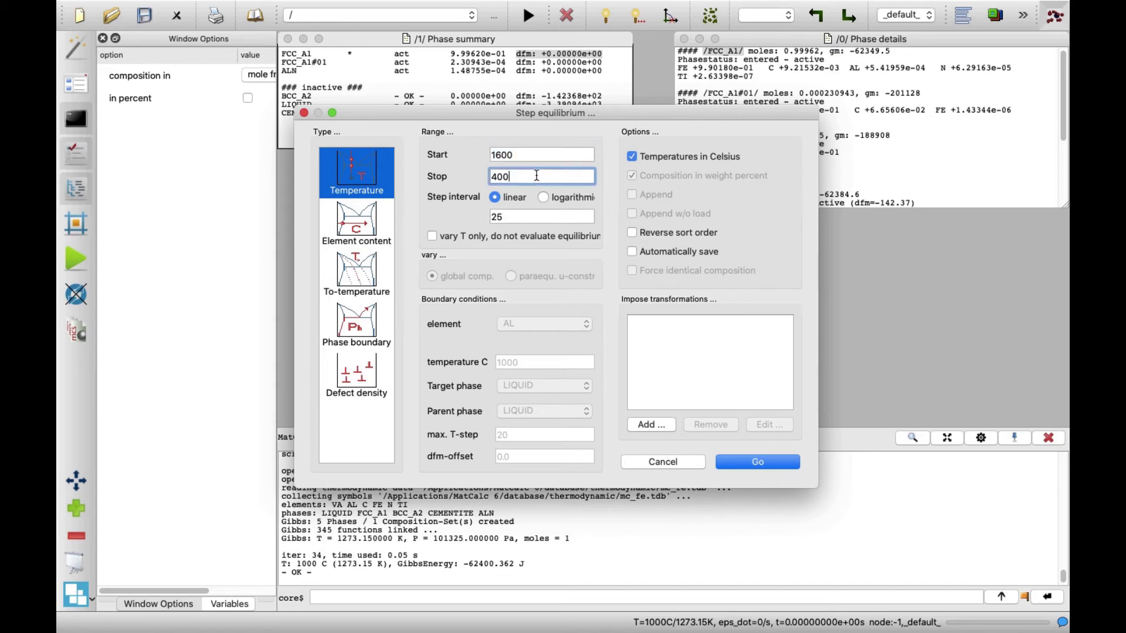
{"action": "left_click", "coordinate": [530, 217]}
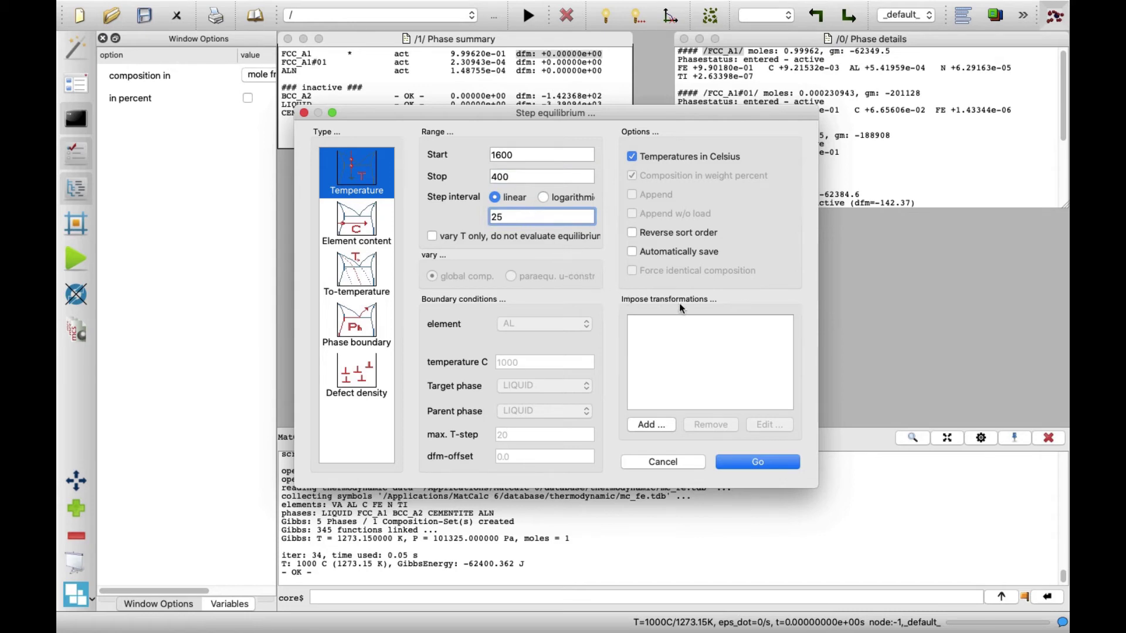
{"action": "left_click", "coordinate": [753, 463]}
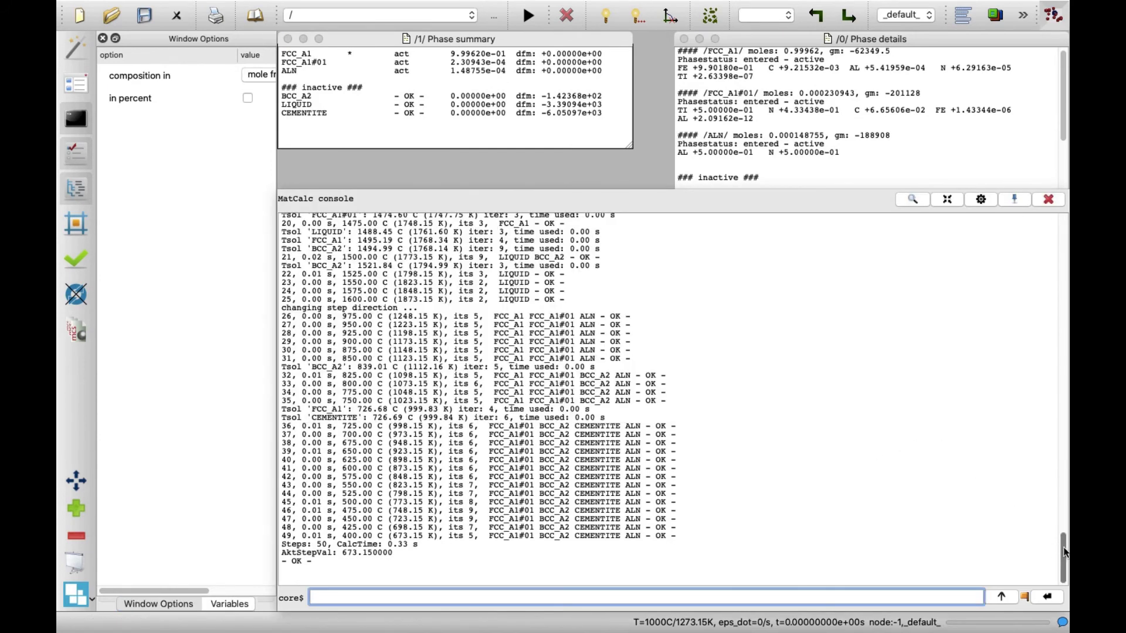
{"action": "scroll", "coordinate": [1066, 552], "scroll_direction": "up", "scroll_amount": 15}
{"action": "scroll", "coordinate": [1010, 496], "scroll_direction": "down", "scroll_amount": 8}
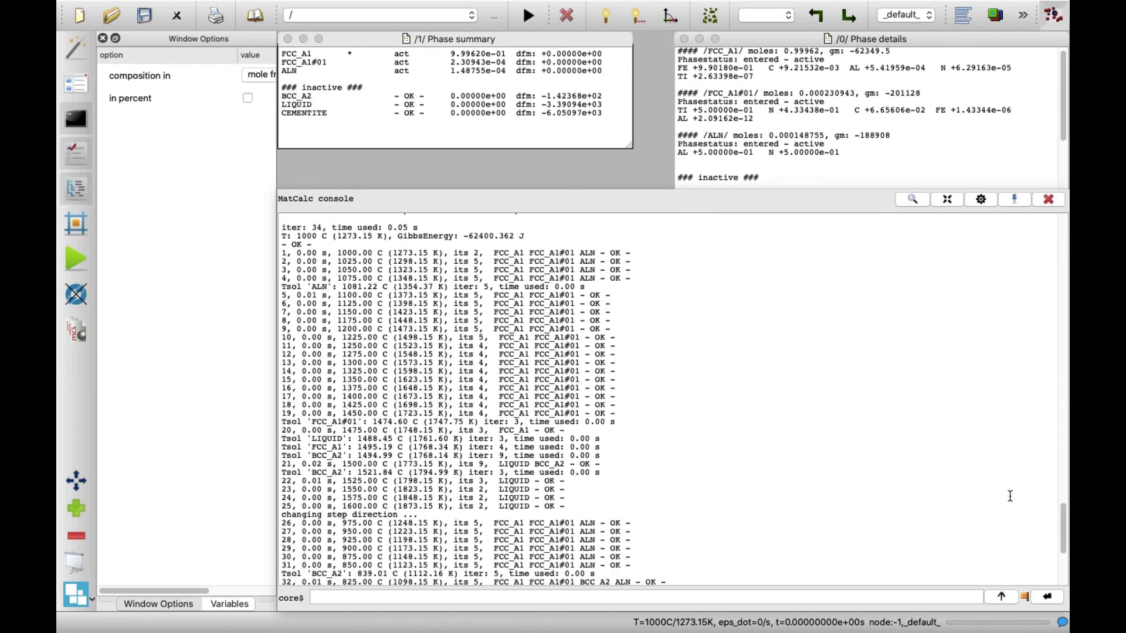
{"action": "left_click_drag", "start_coordinate": [338, 311], "coordinate": [575, 312]}
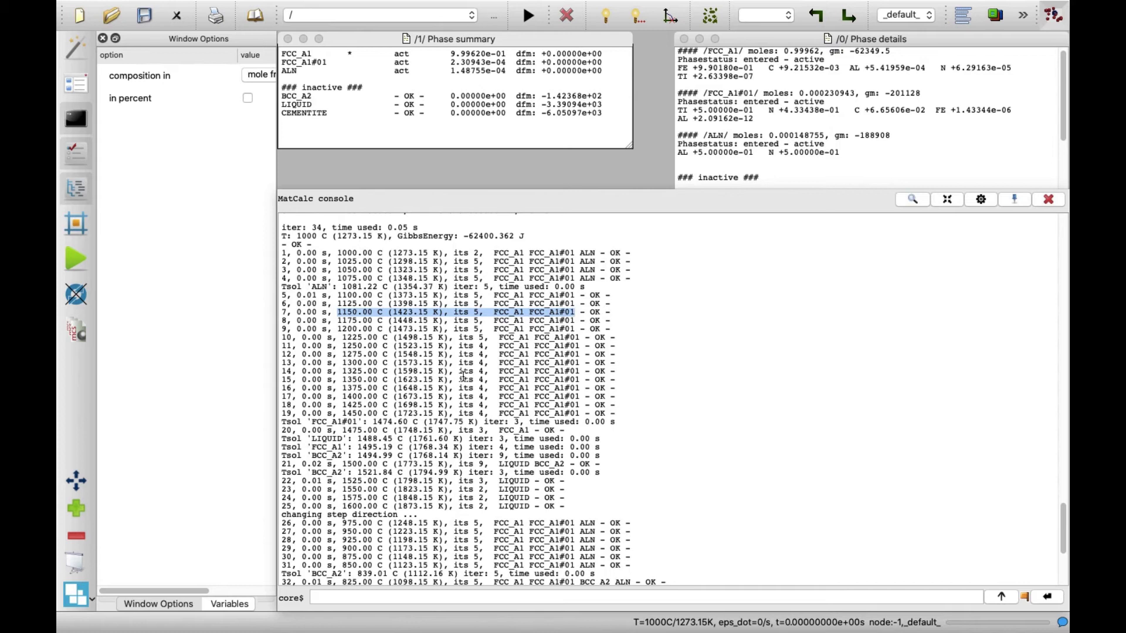
{"action": "left_click_drag", "start_coordinate": [282, 438], "coordinate": [633, 440]}
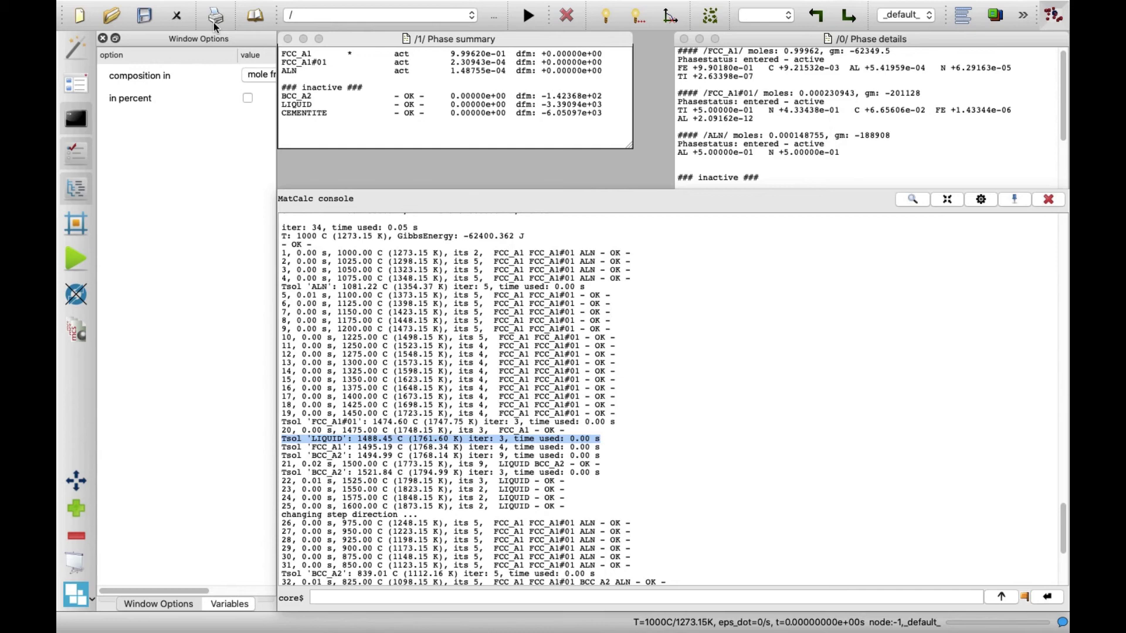
In the buffer-states editor, load the stored 450 °C state, then the 900 °C state
{"action": "left_click", "coordinate": [200, 7]}
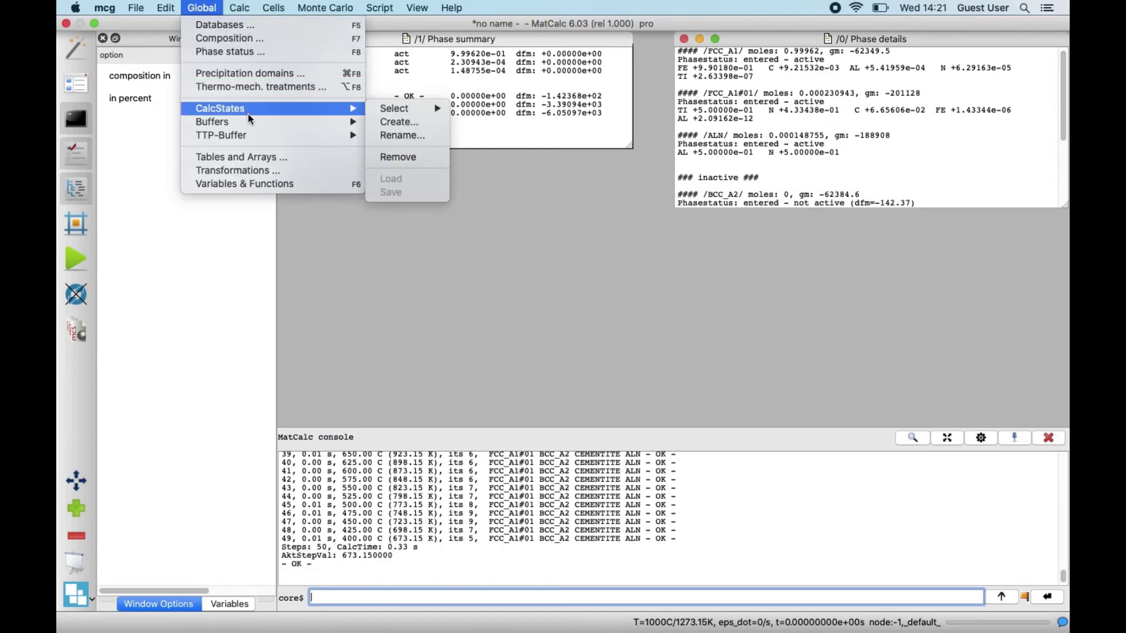
{"action": "mouse_move", "coordinate": [265, 122]}
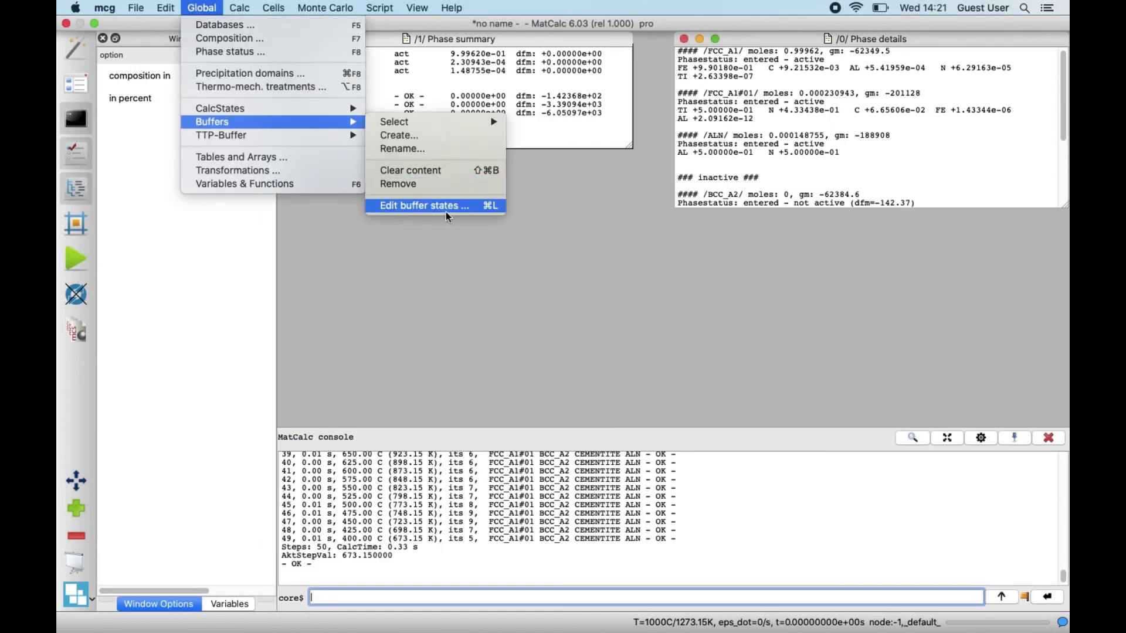
{"action": "left_click", "coordinate": [477, 206]}
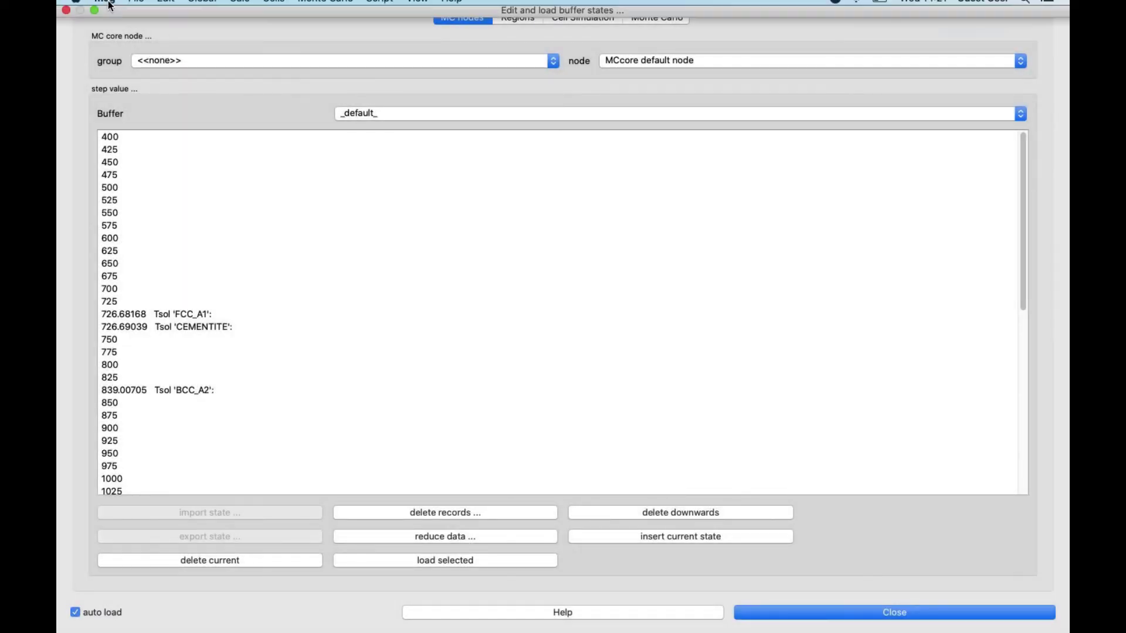
{"action": "left_click", "coordinate": [95, 24]}
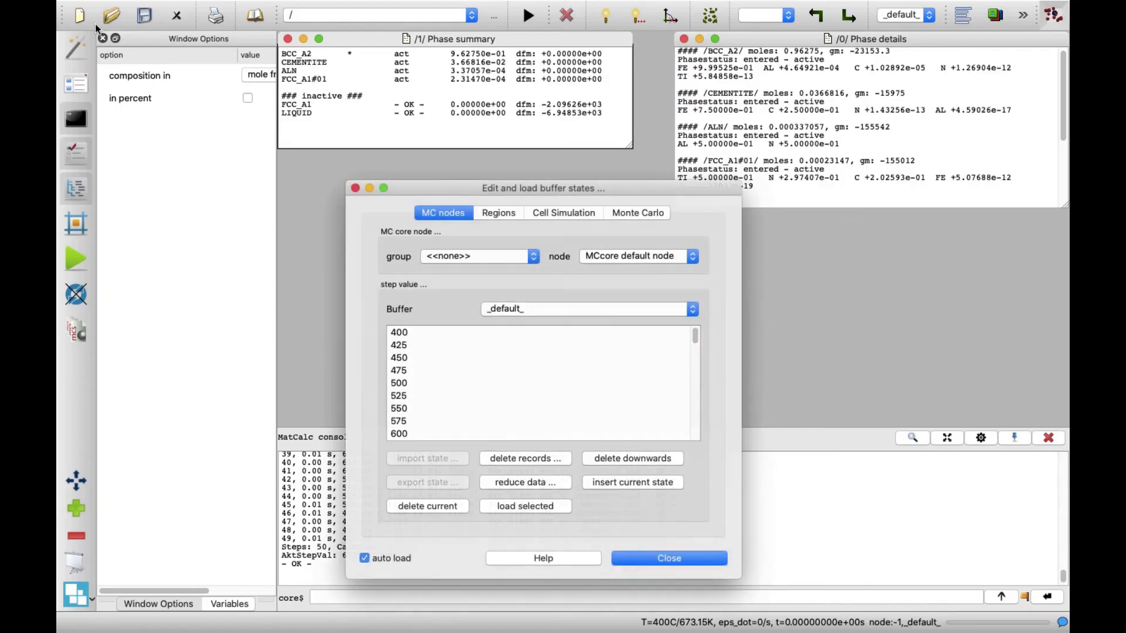
{"action": "left_click", "coordinate": [406, 358]}
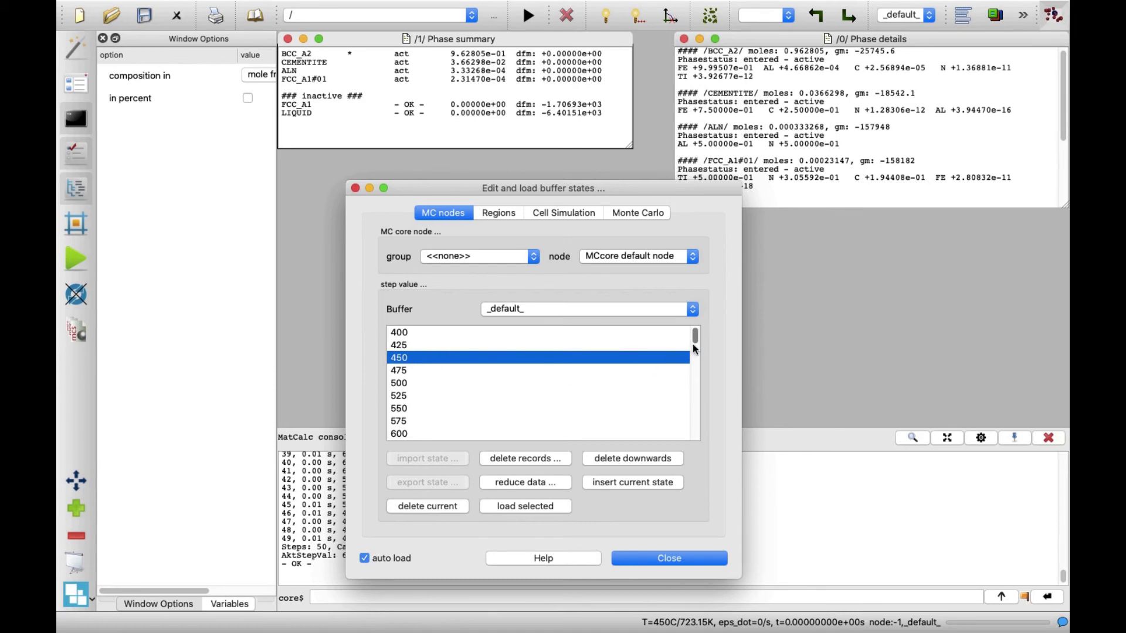
{"action": "left_click_drag", "start_coordinate": [693, 344], "coordinate": [696, 378]}
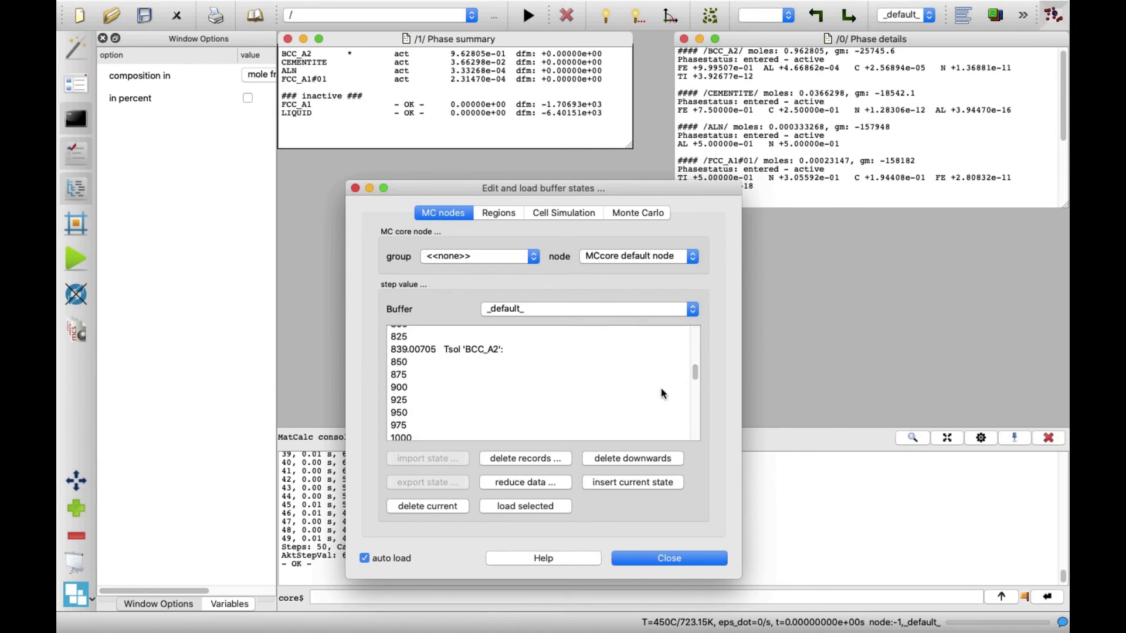
{"action": "left_click", "coordinate": [589, 397]}
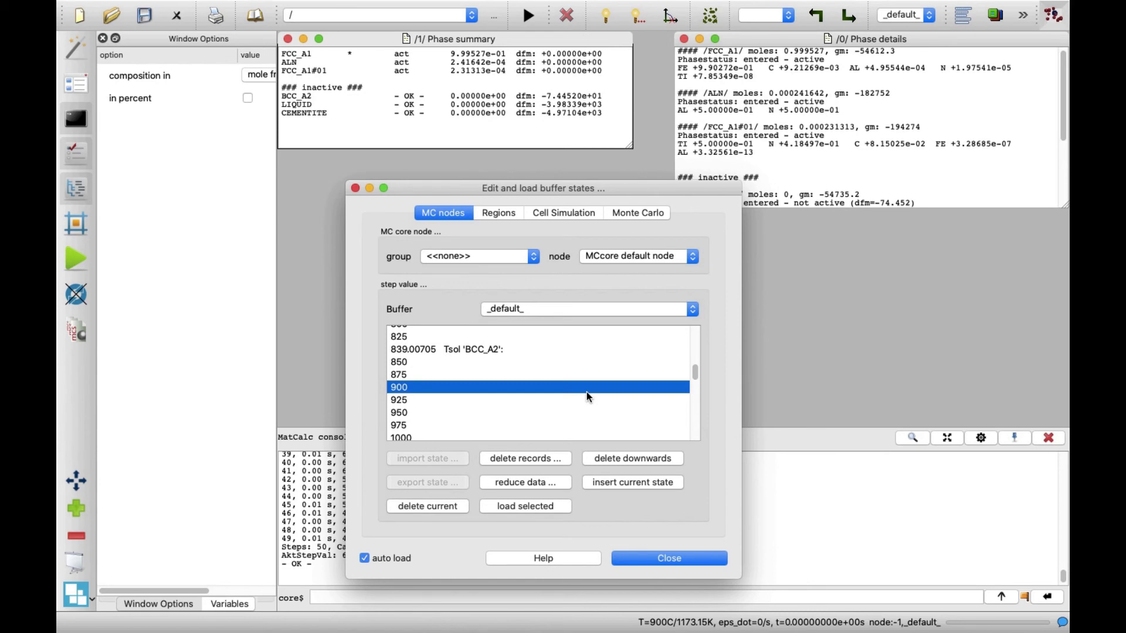
Create a plot window from the user-defined '01_all_phase_fractions over T_celsius_logY' template
{"action": "left_click", "coordinate": [649, 559]}
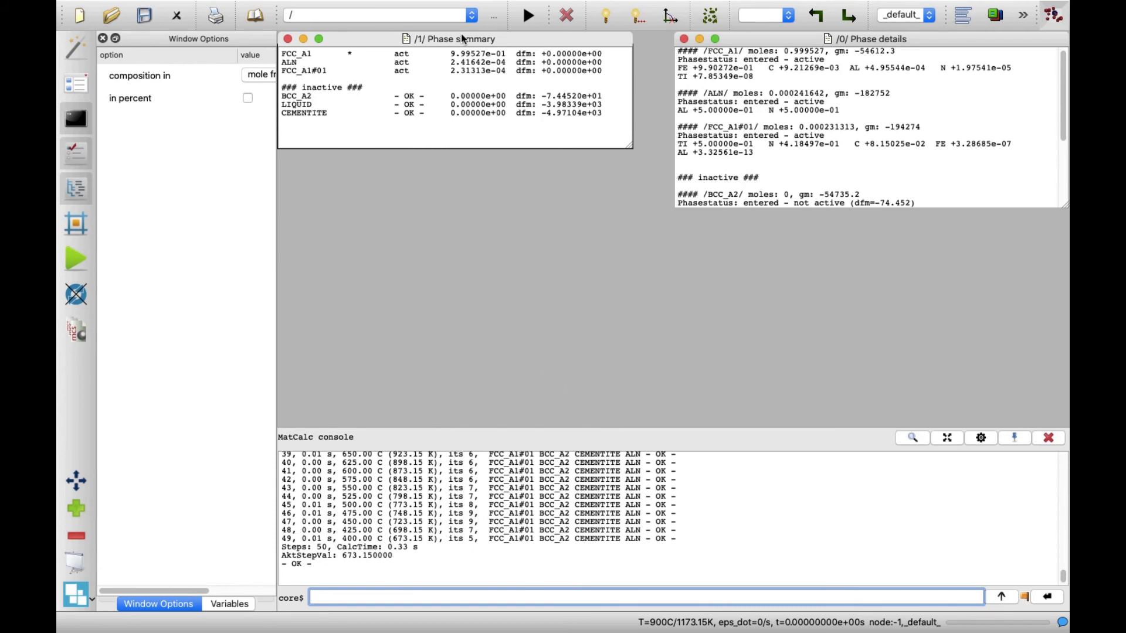
{"action": "left_click", "coordinate": [417, 8]}
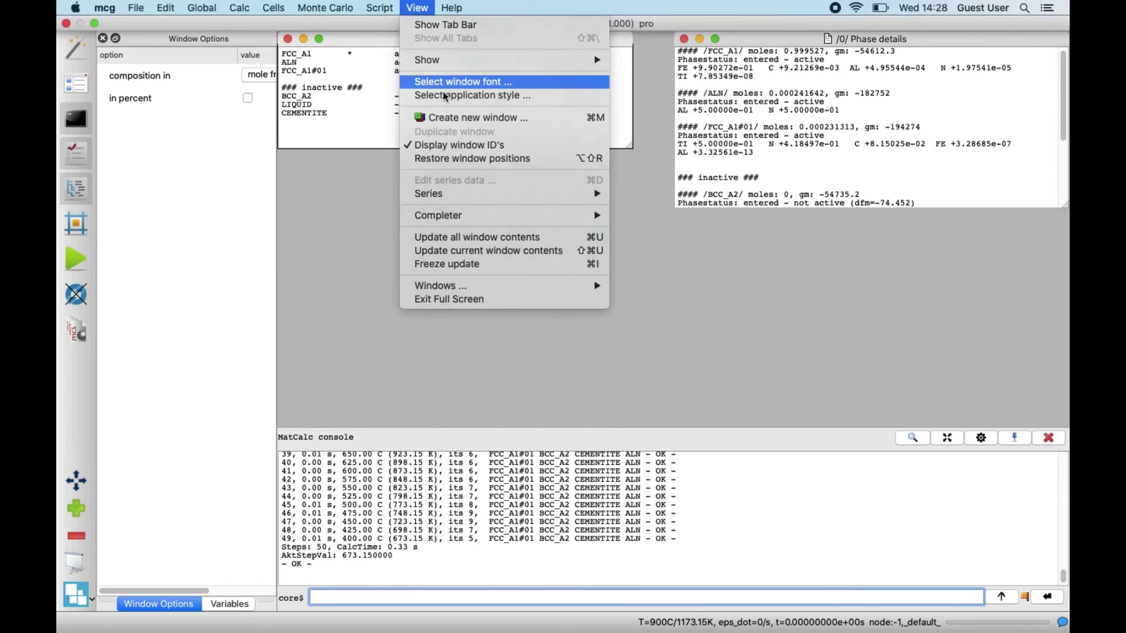
{"action": "left_click", "coordinate": [528, 121]}
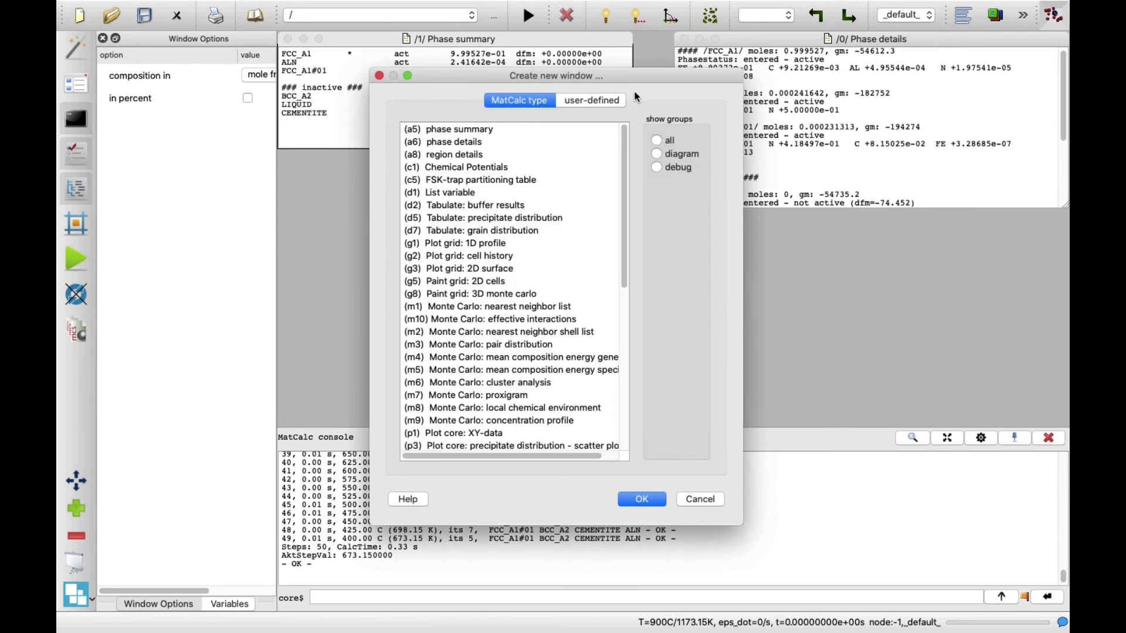
{"action": "left_click_drag", "start_coordinate": [623, 135], "coordinate": [626, 301]}
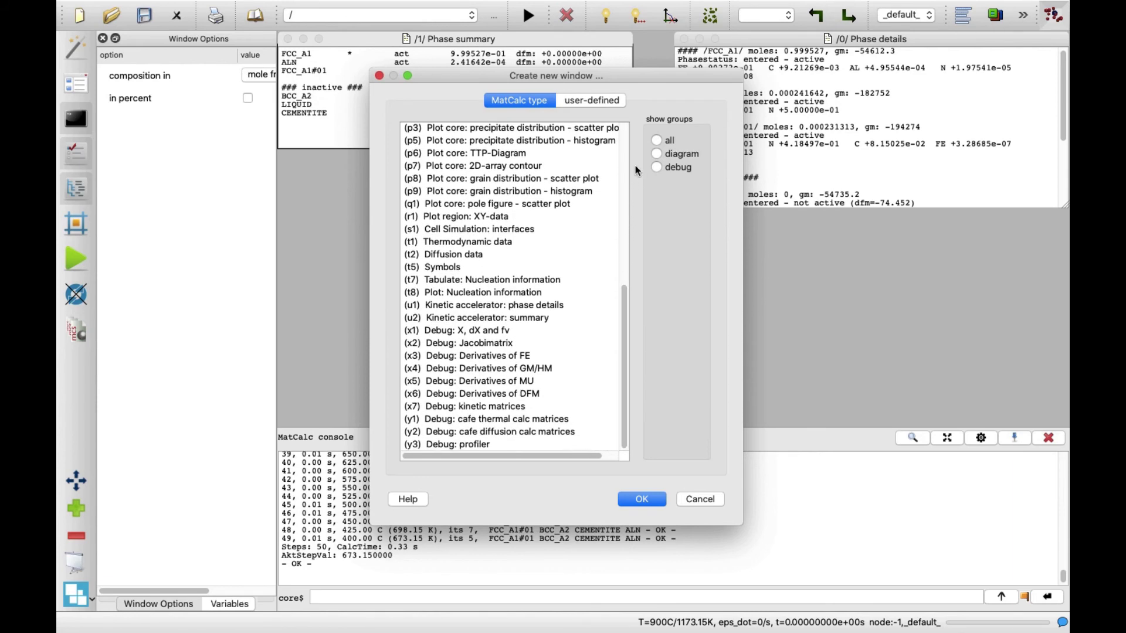
{"action": "left_click", "coordinate": [618, 101]}
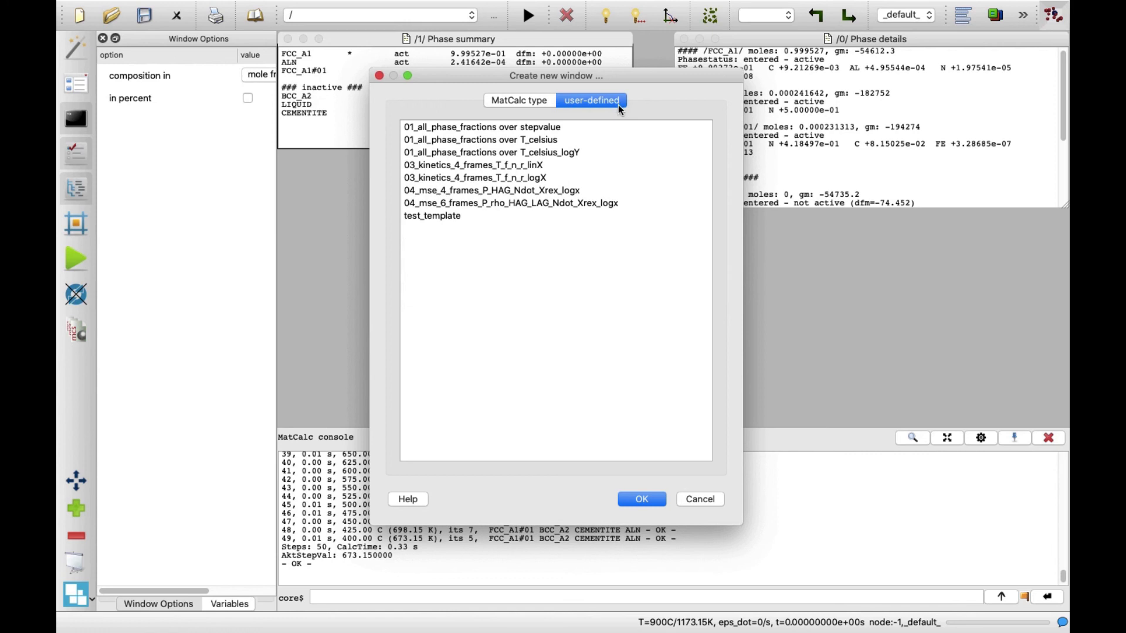
{"action": "left_click", "coordinate": [571, 154]}
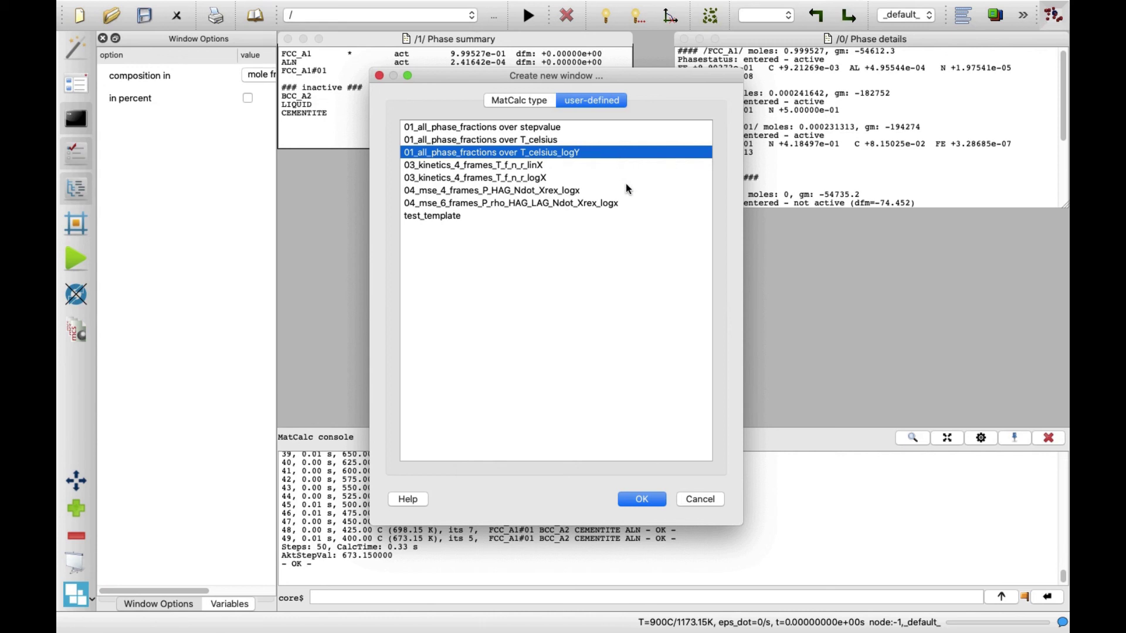
{"action": "left_click", "coordinate": [643, 499]}
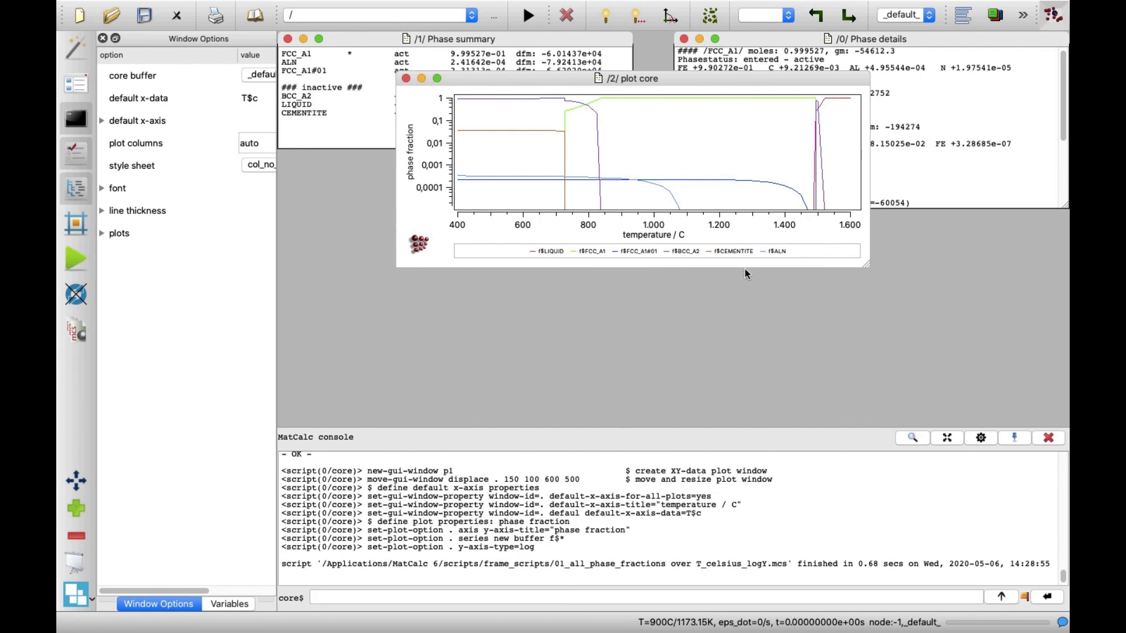
Enlarge the plot and highlight the f$LIQUID, f$FCC_A1, f$FCC_A1#01 and f$BCC_A2 curves
{"action": "left_click_drag", "start_coordinate": [866, 265], "coordinate": [973, 358]}
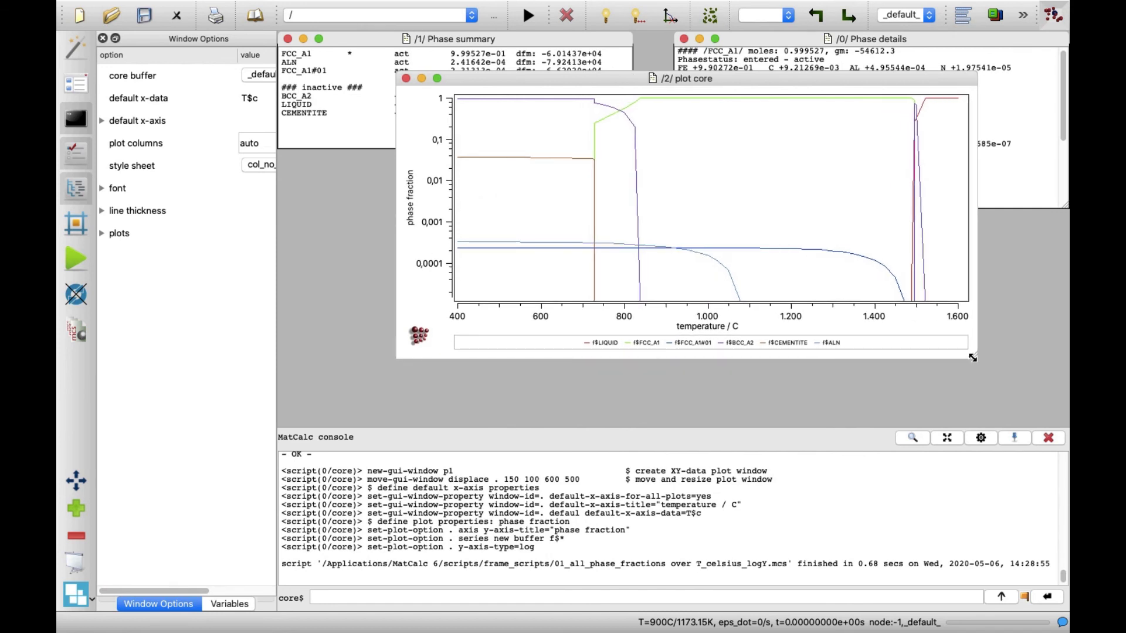
{"action": "left_click", "coordinate": [614, 345]}
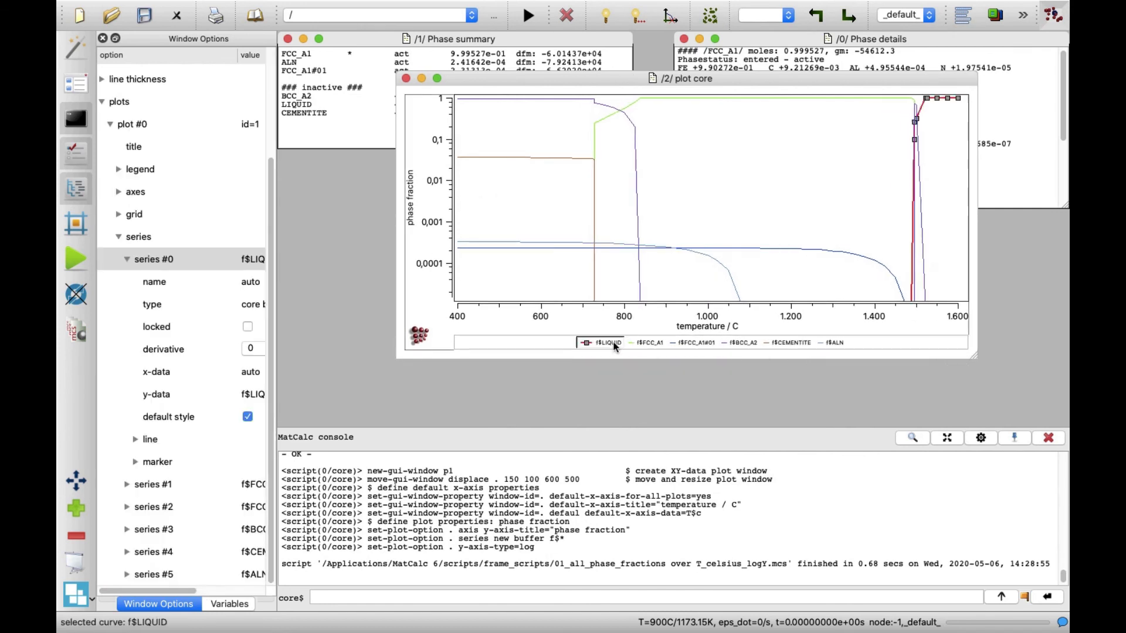
{"action": "left_click", "coordinate": [643, 343]}
{"action": "left_click", "coordinate": [705, 343]}
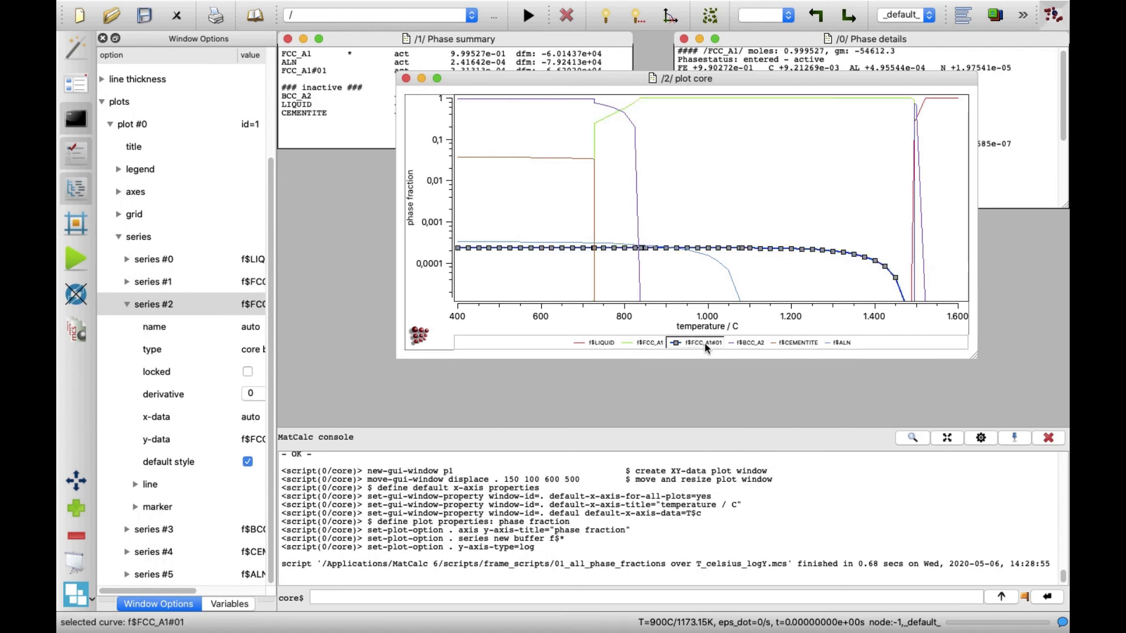
{"action": "left_click", "coordinate": [746, 345]}
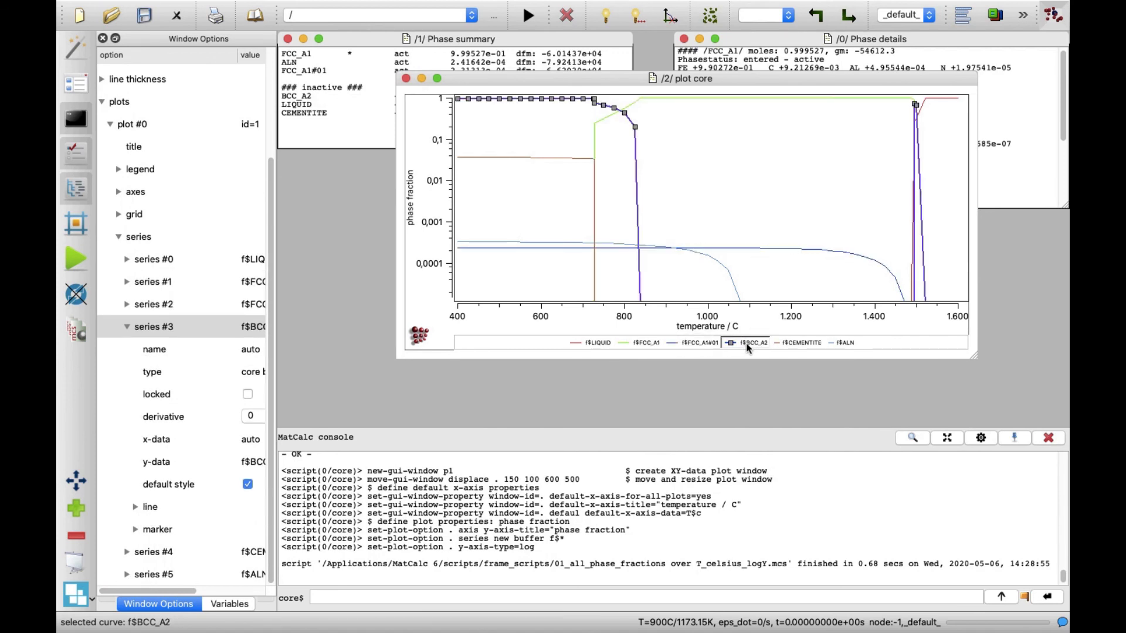